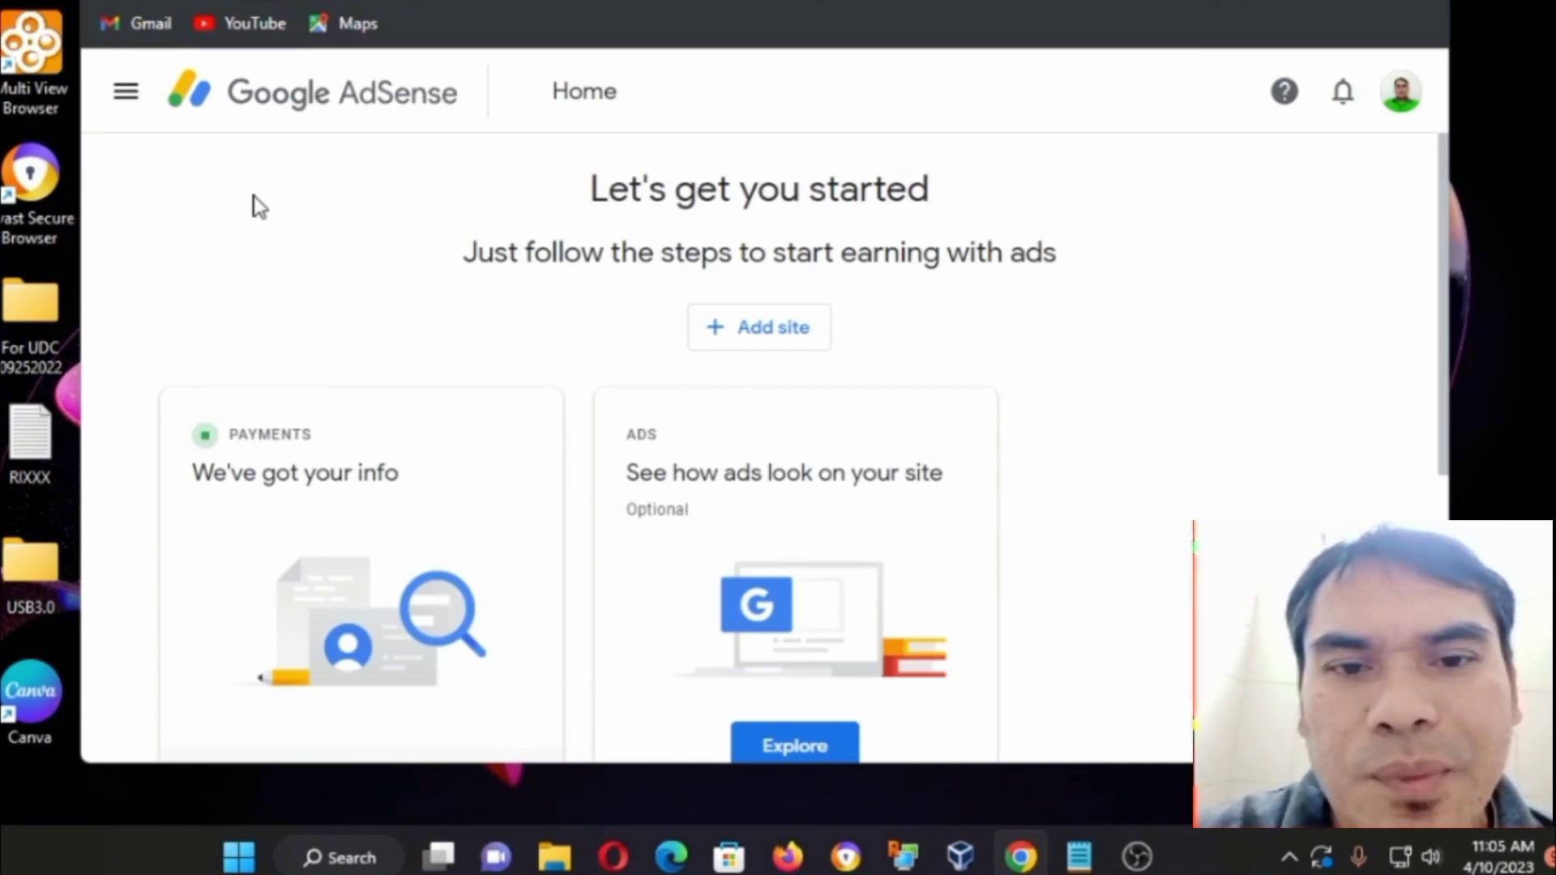
# - Open the Payments info page of the AdSense account
pyautogui.scroll(-5, 727, 408)
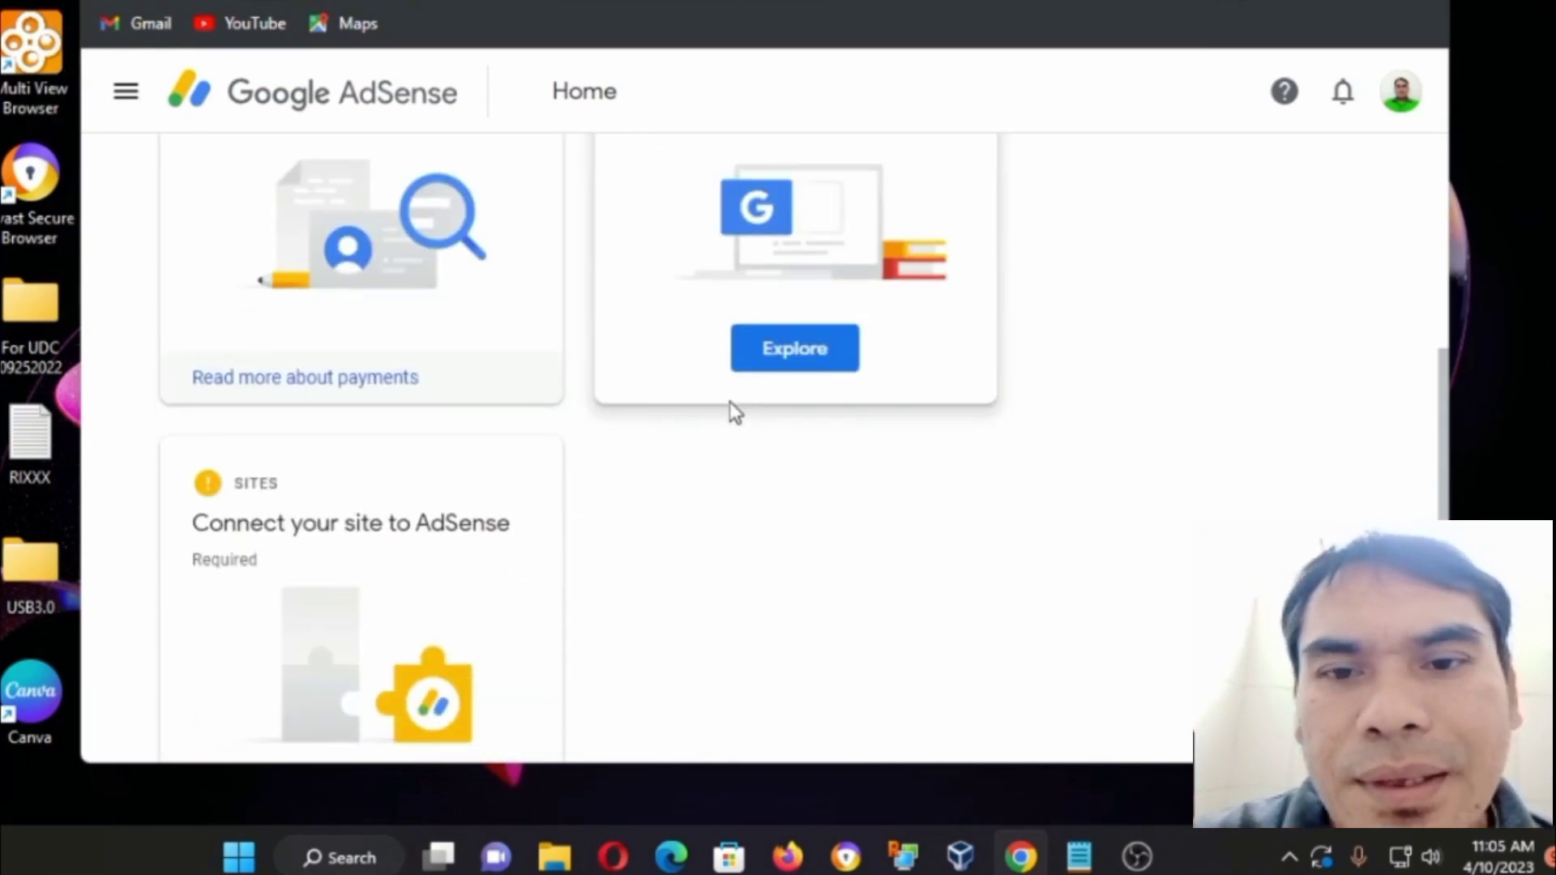
pyautogui.scroll(-2, 730, 410)
pyautogui.scroll(2, 669, 383)
pyautogui.scroll(5, 670, 383)
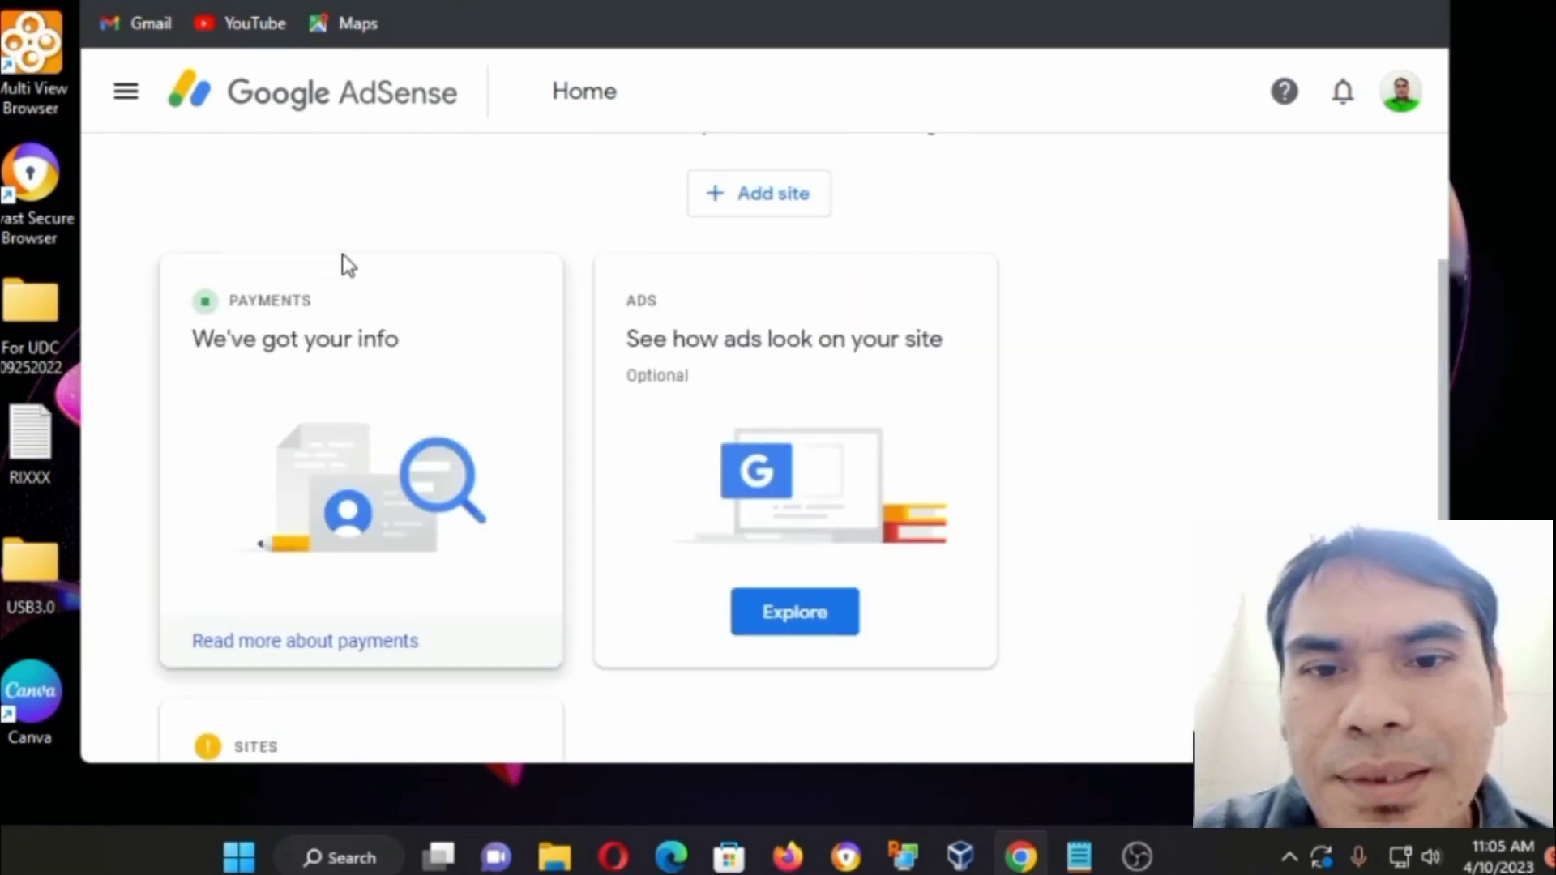
pyautogui.click(128, 102)
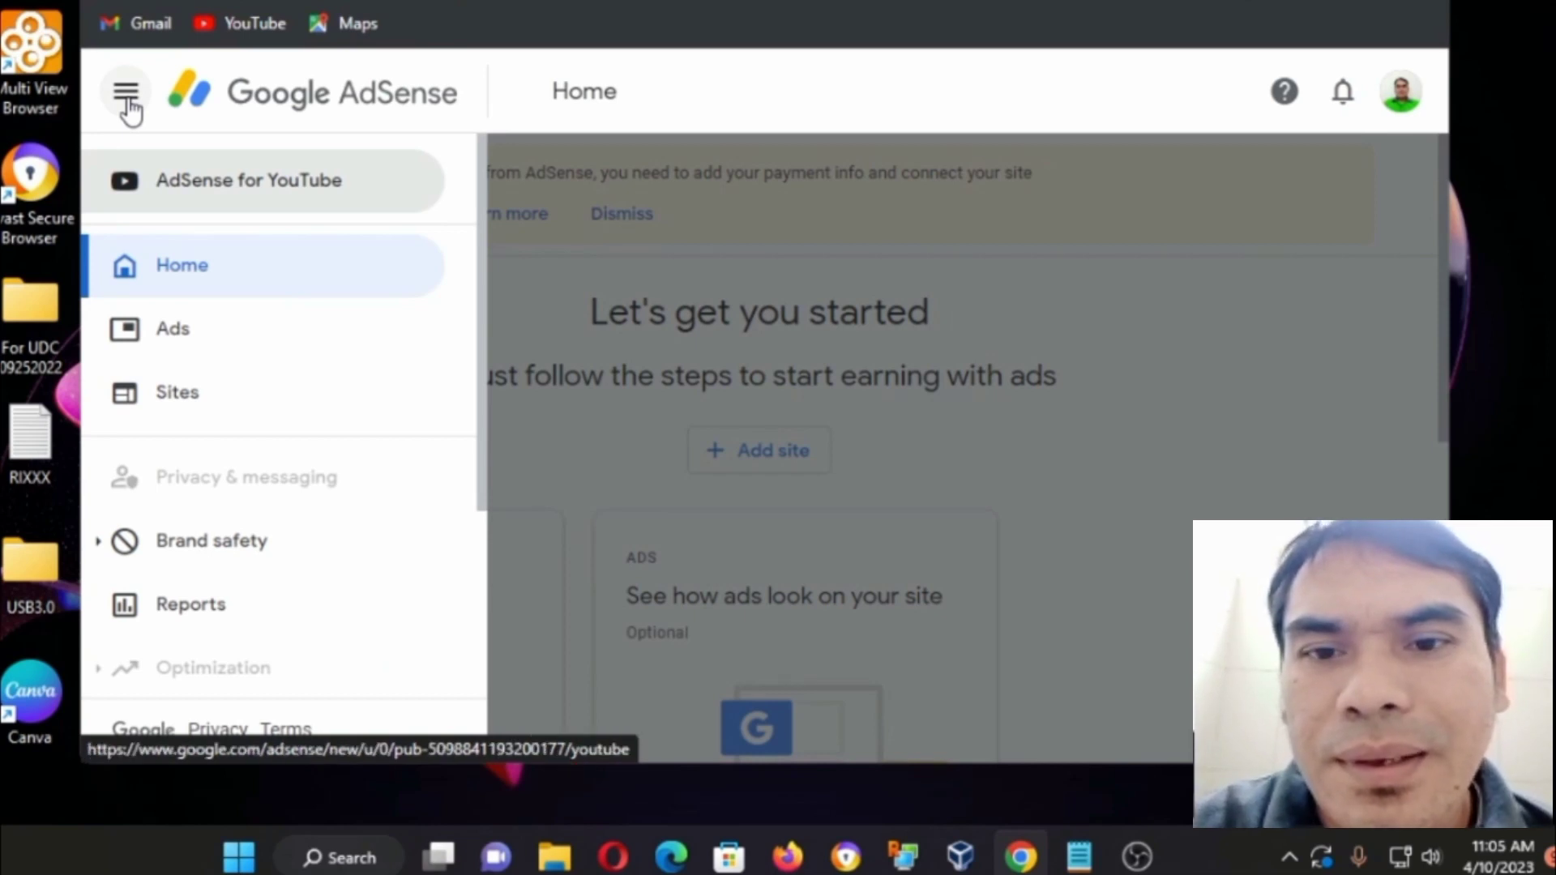
pyautogui.scroll(-3, 308, 479)
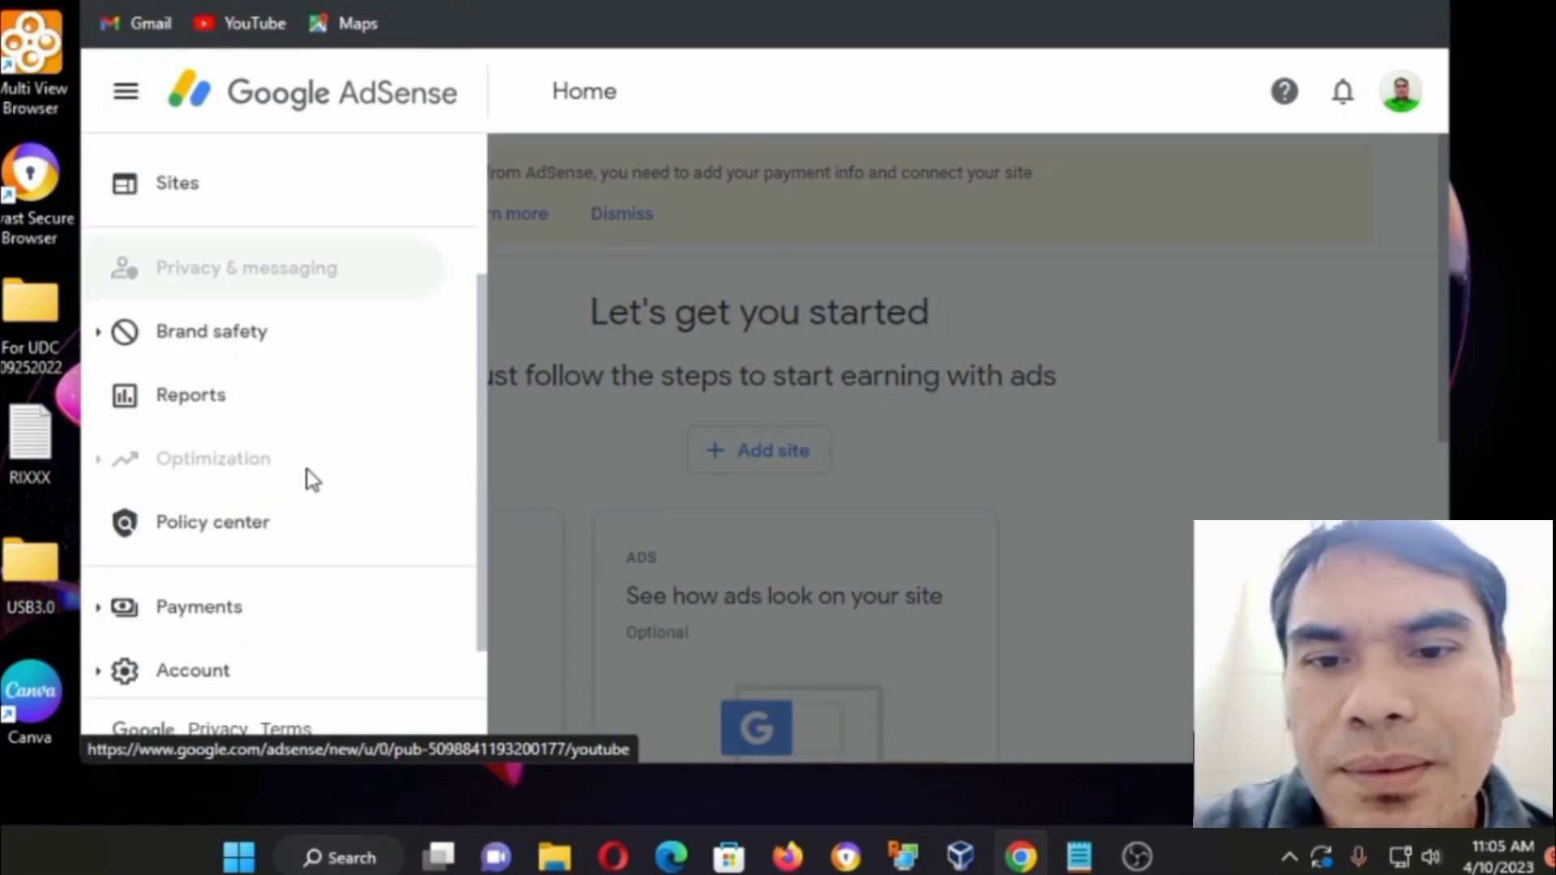
pyautogui.scroll(-1, 305, 479)
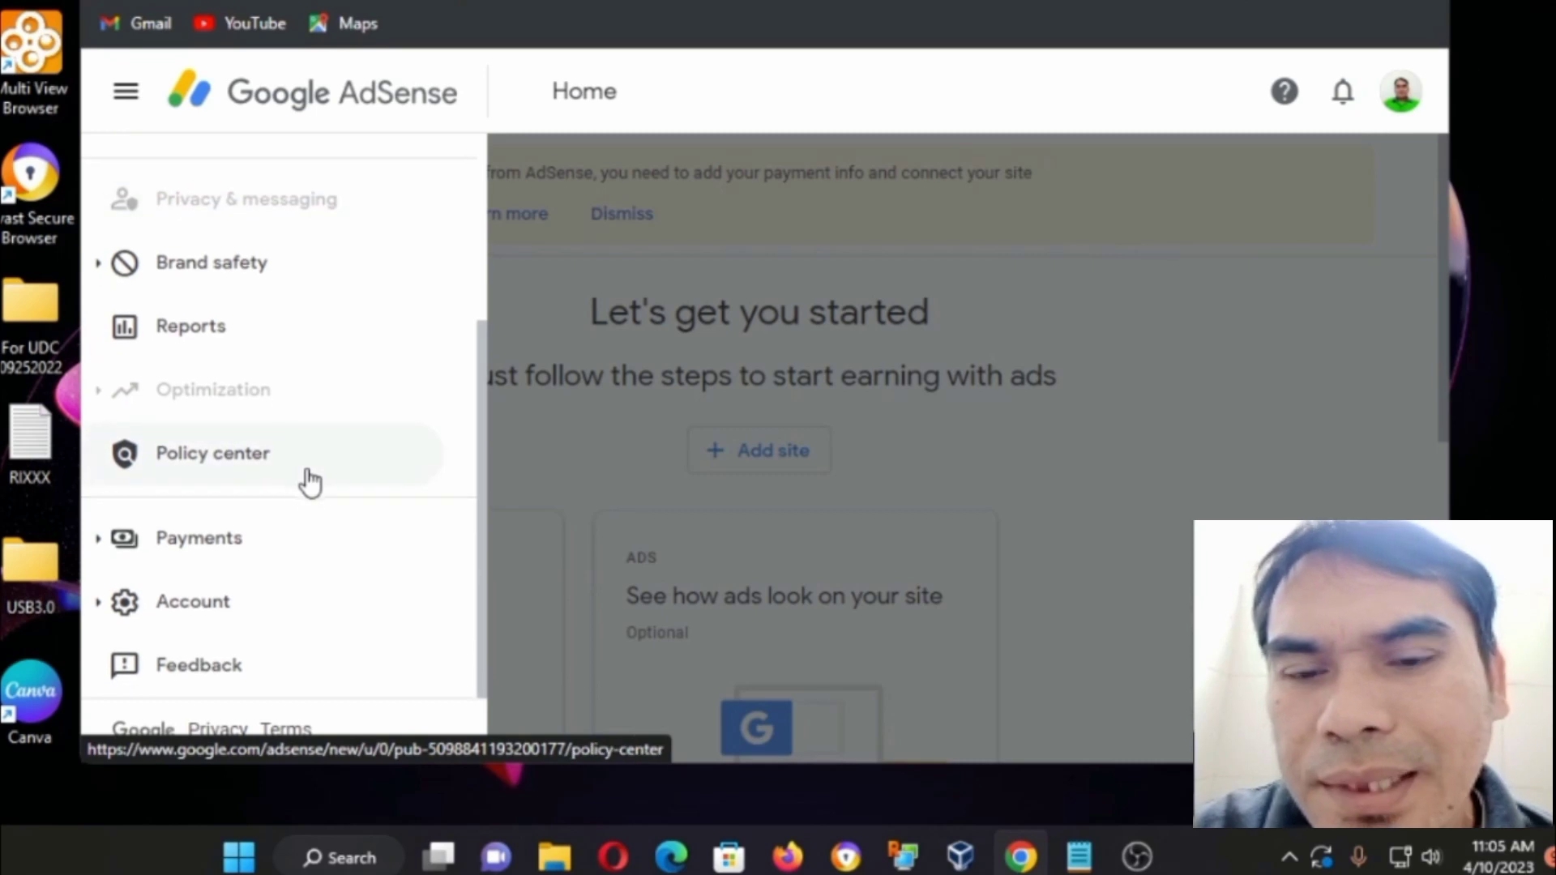
pyautogui.click(241, 548)
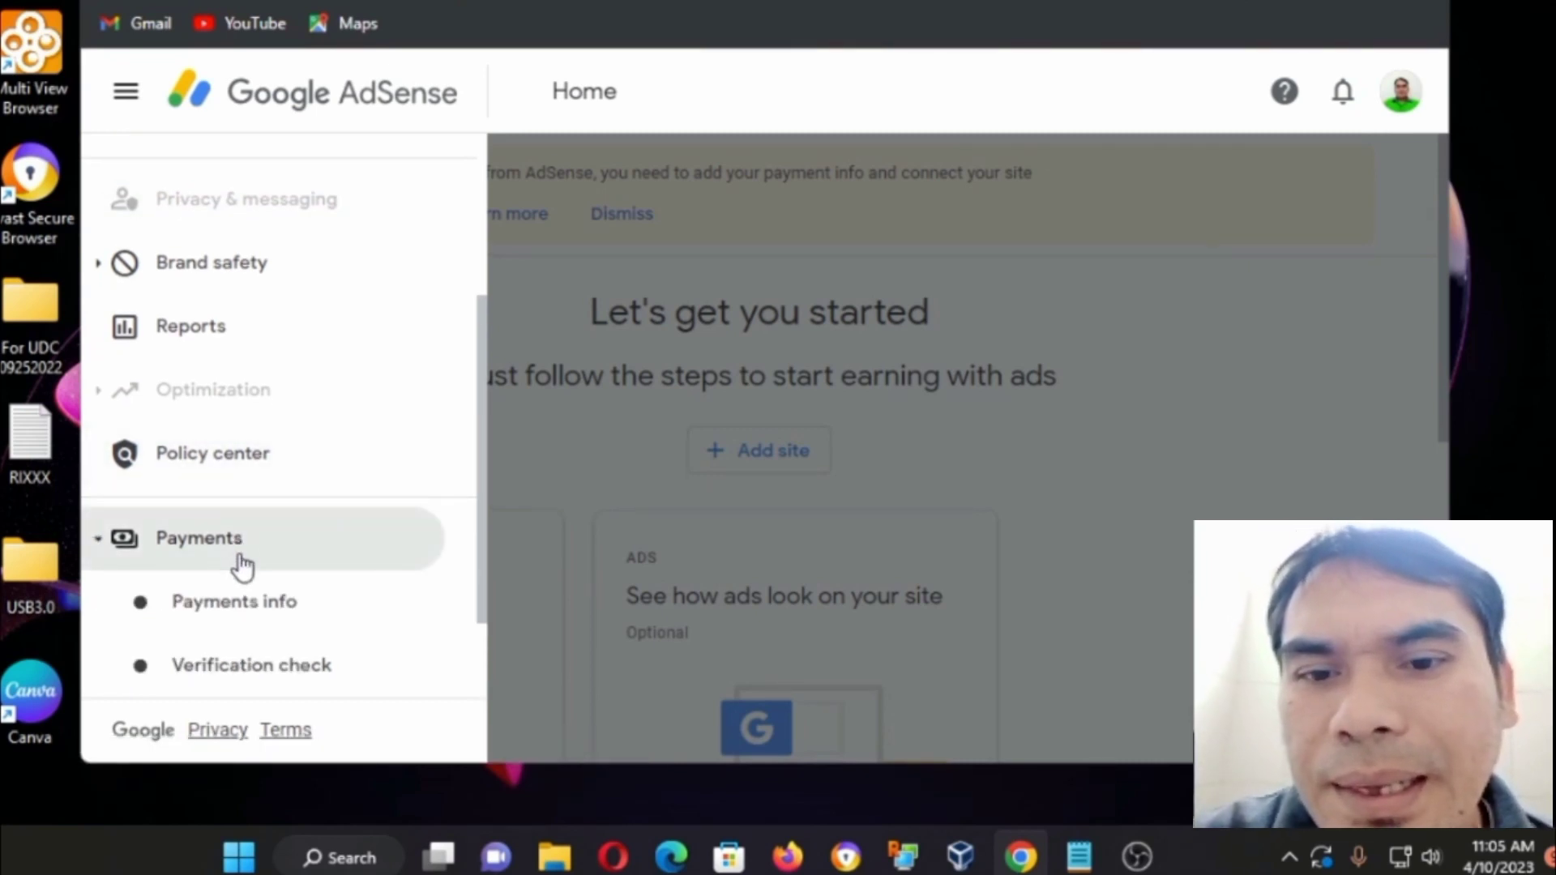
pyautogui.click(244, 605)
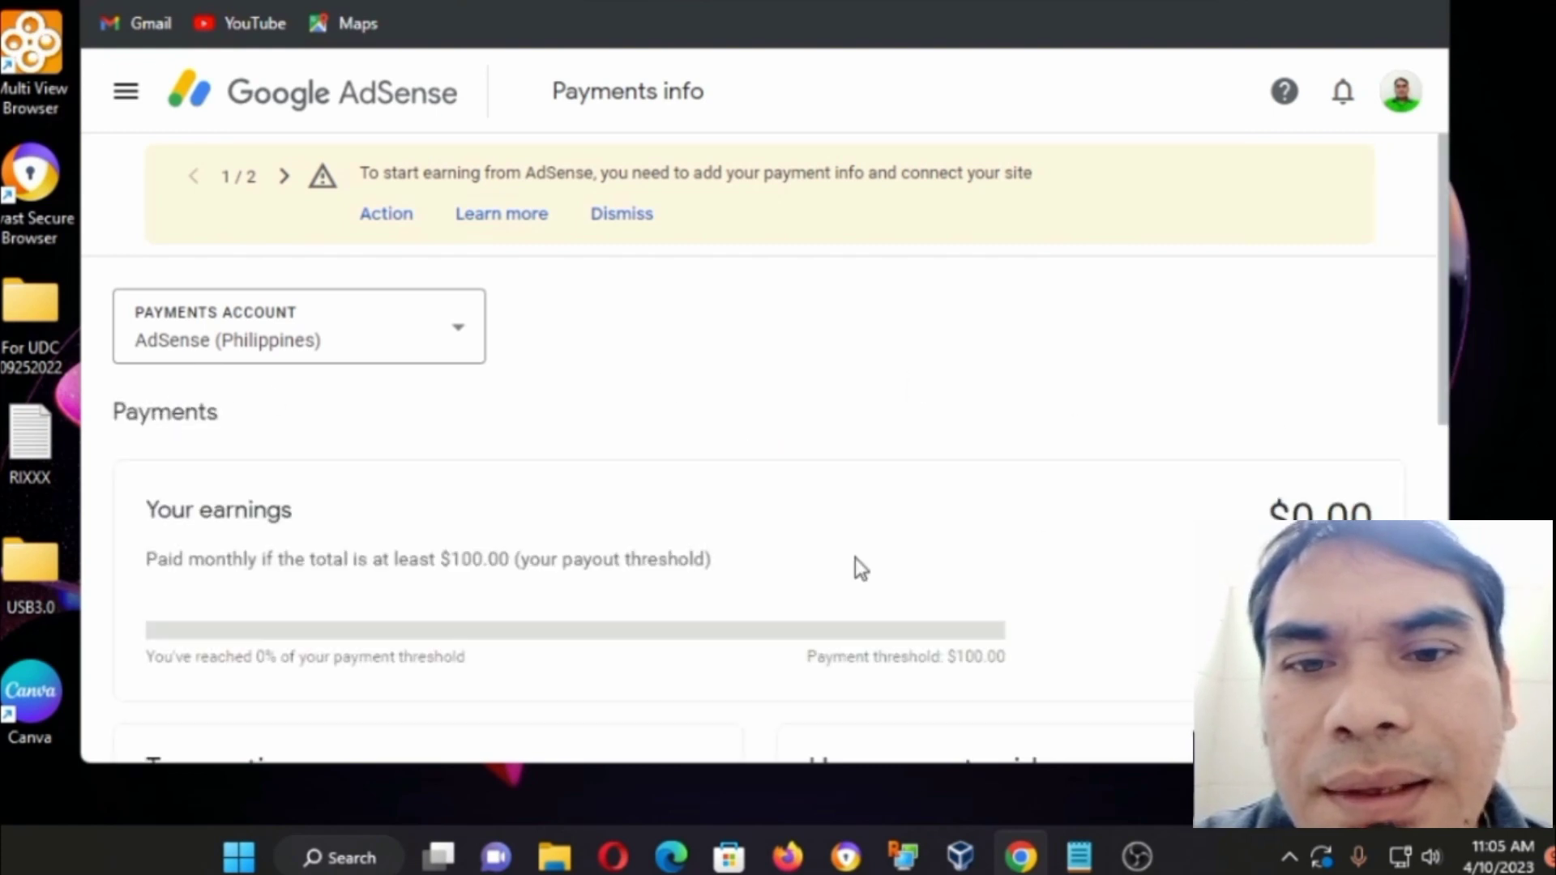
# - Switch the payments account to YouTube (Philippines)
pyautogui.scroll(-3, 854, 559)
pyautogui.scroll(-3, 854, 568)
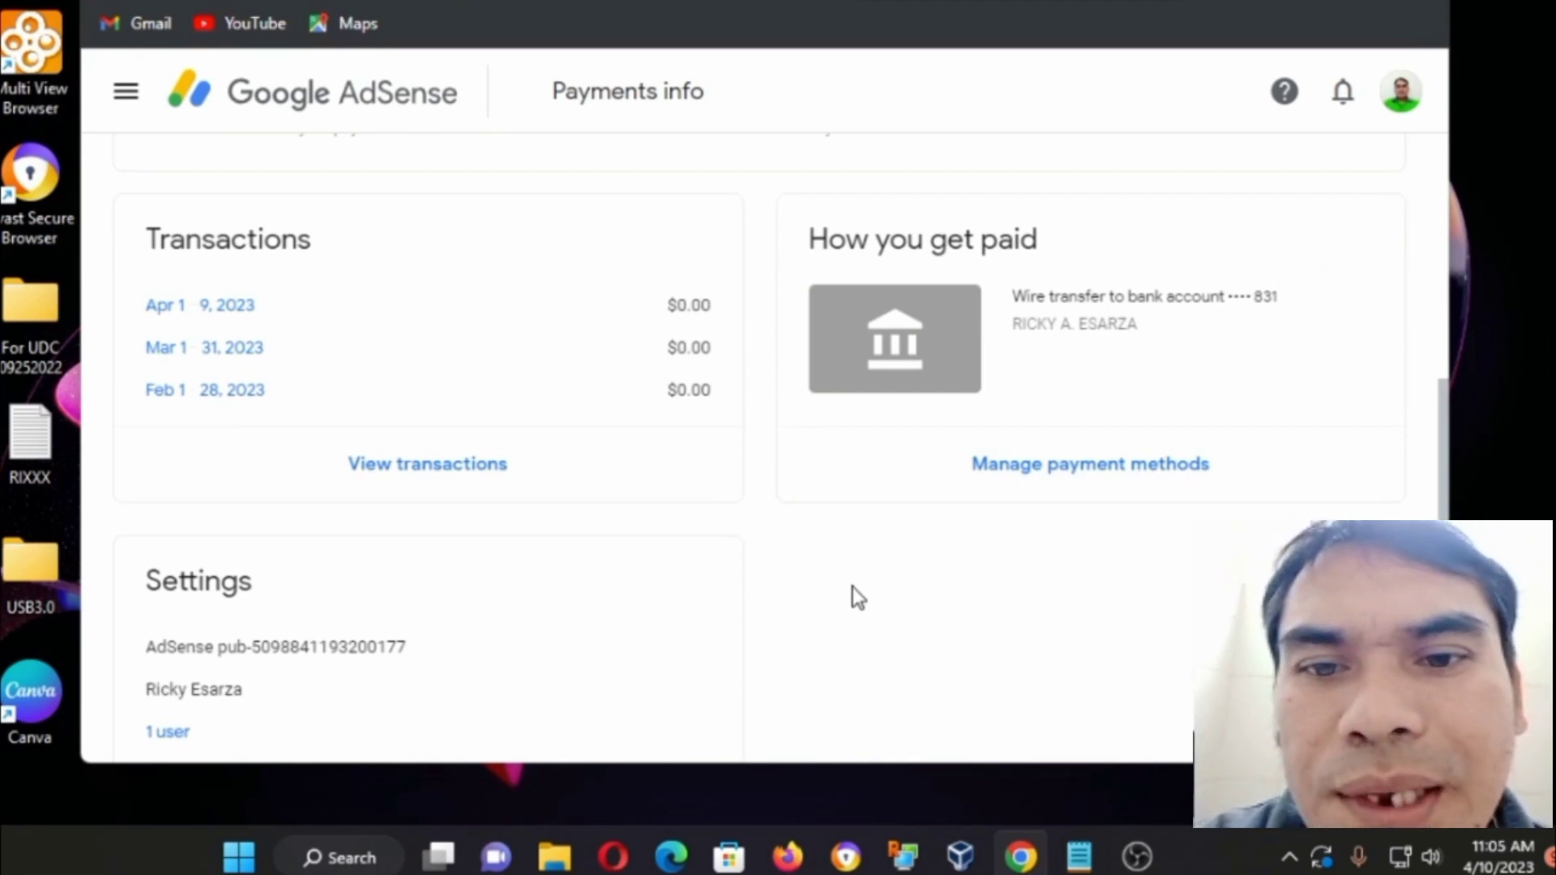
pyautogui.scroll(6, 853, 587)
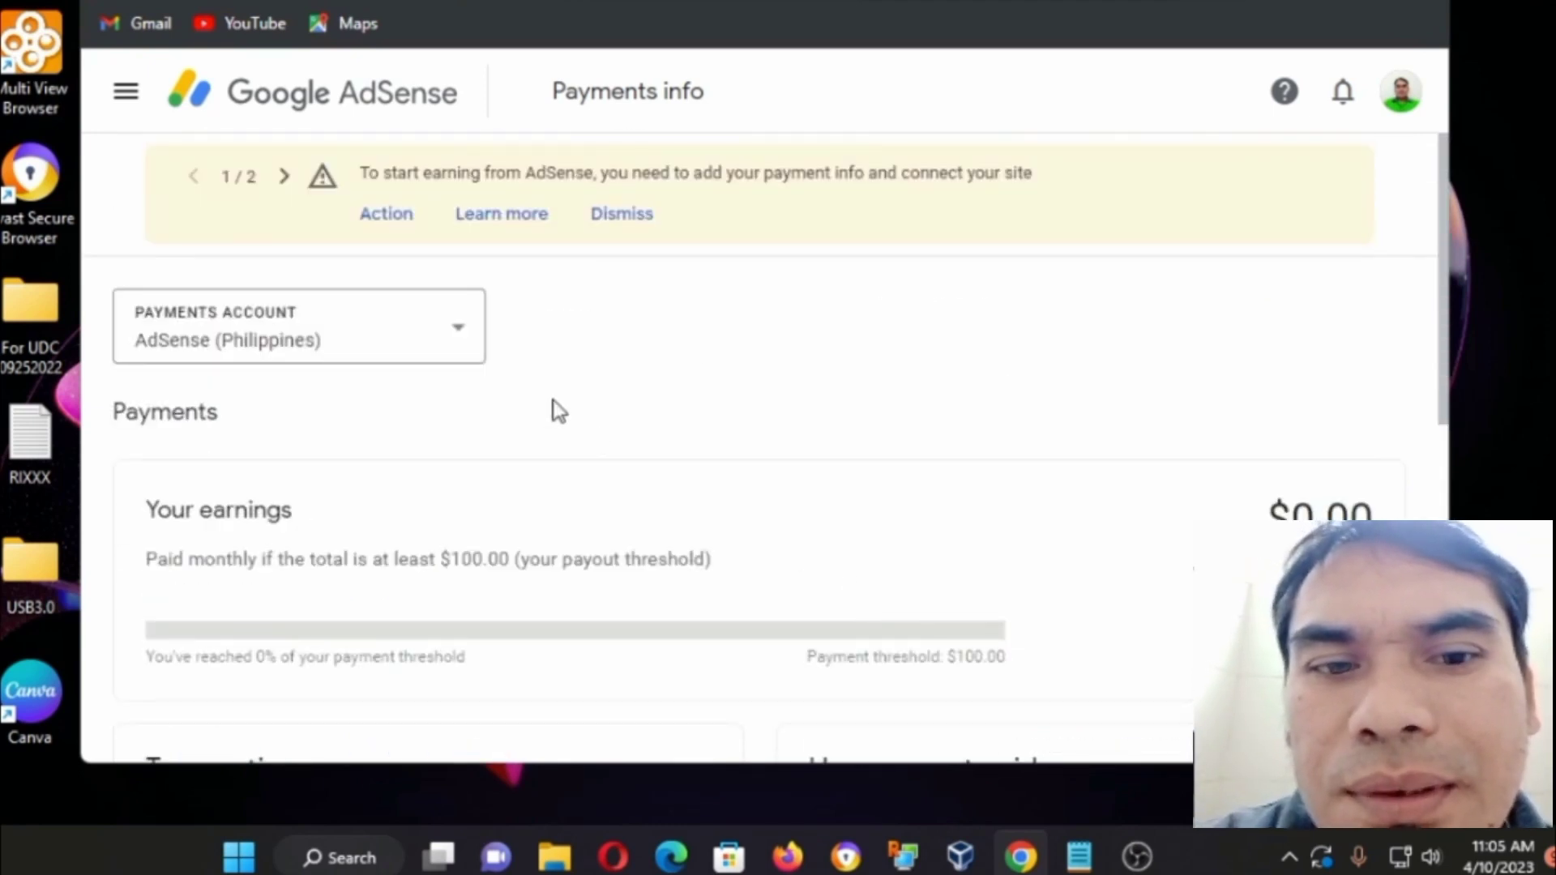
pyautogui.click(464, 333)
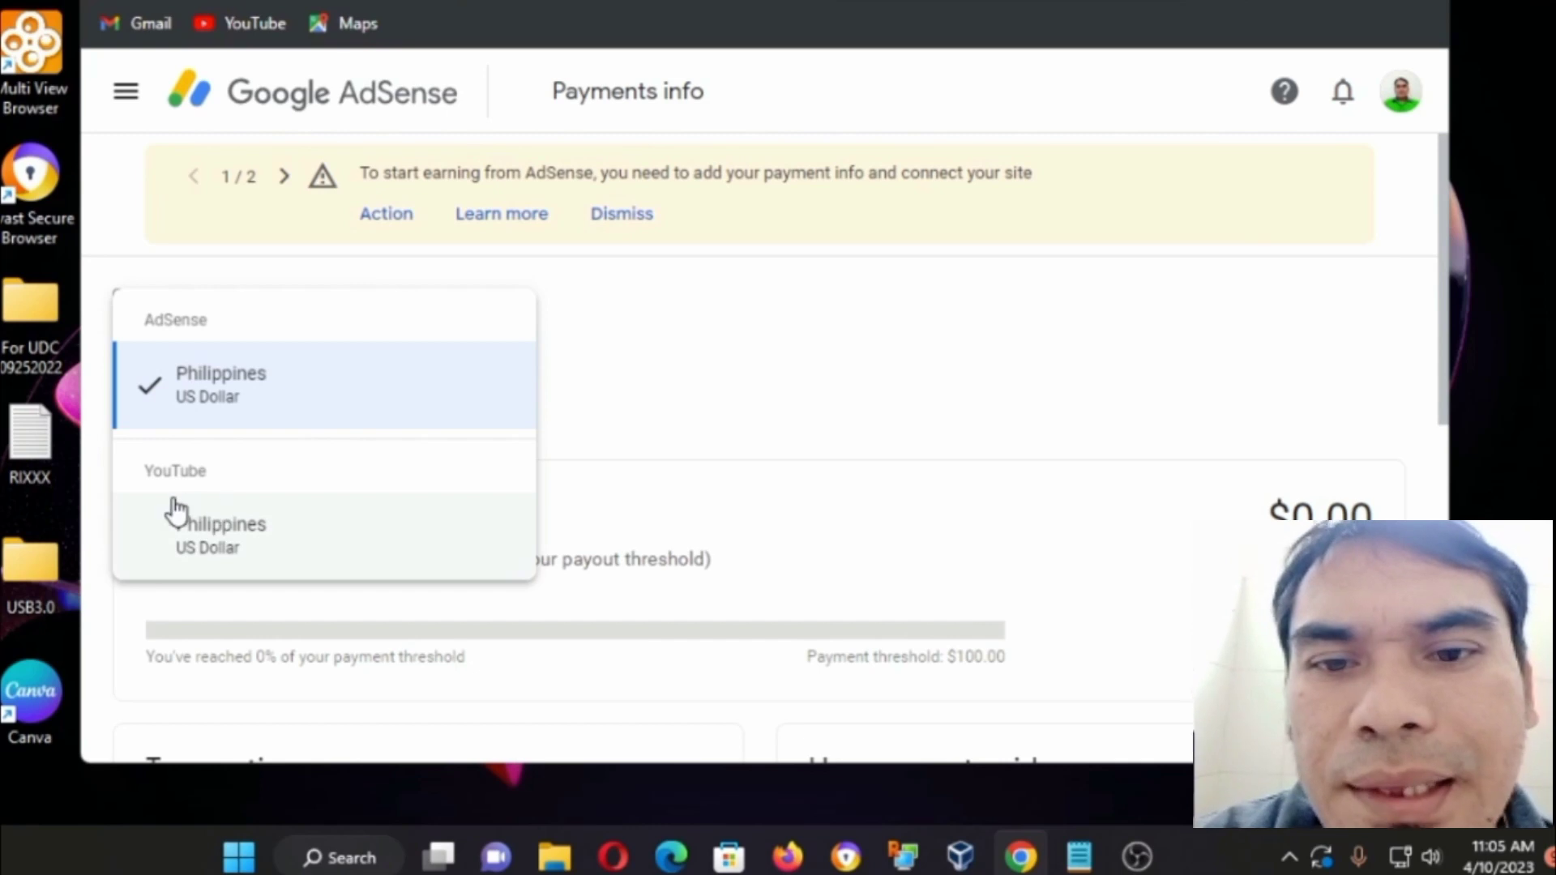
pyautogui.click(219, 509)
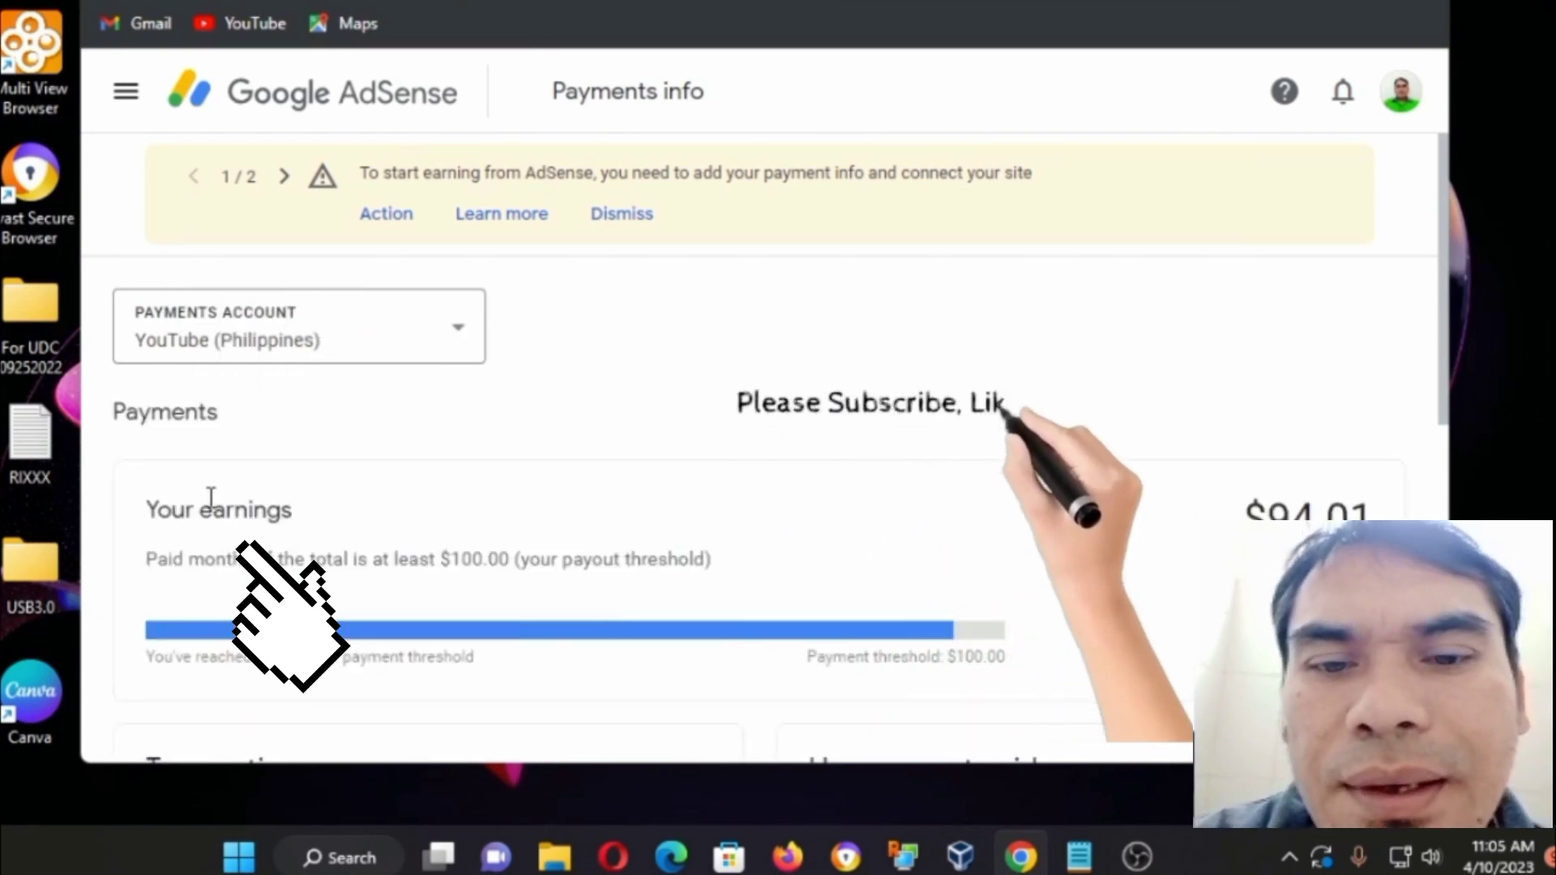
# - Open the YouTube account's payment methods and start adding a new one with new wire transfer details
pyautogui.scroll(-1, 630, 455)
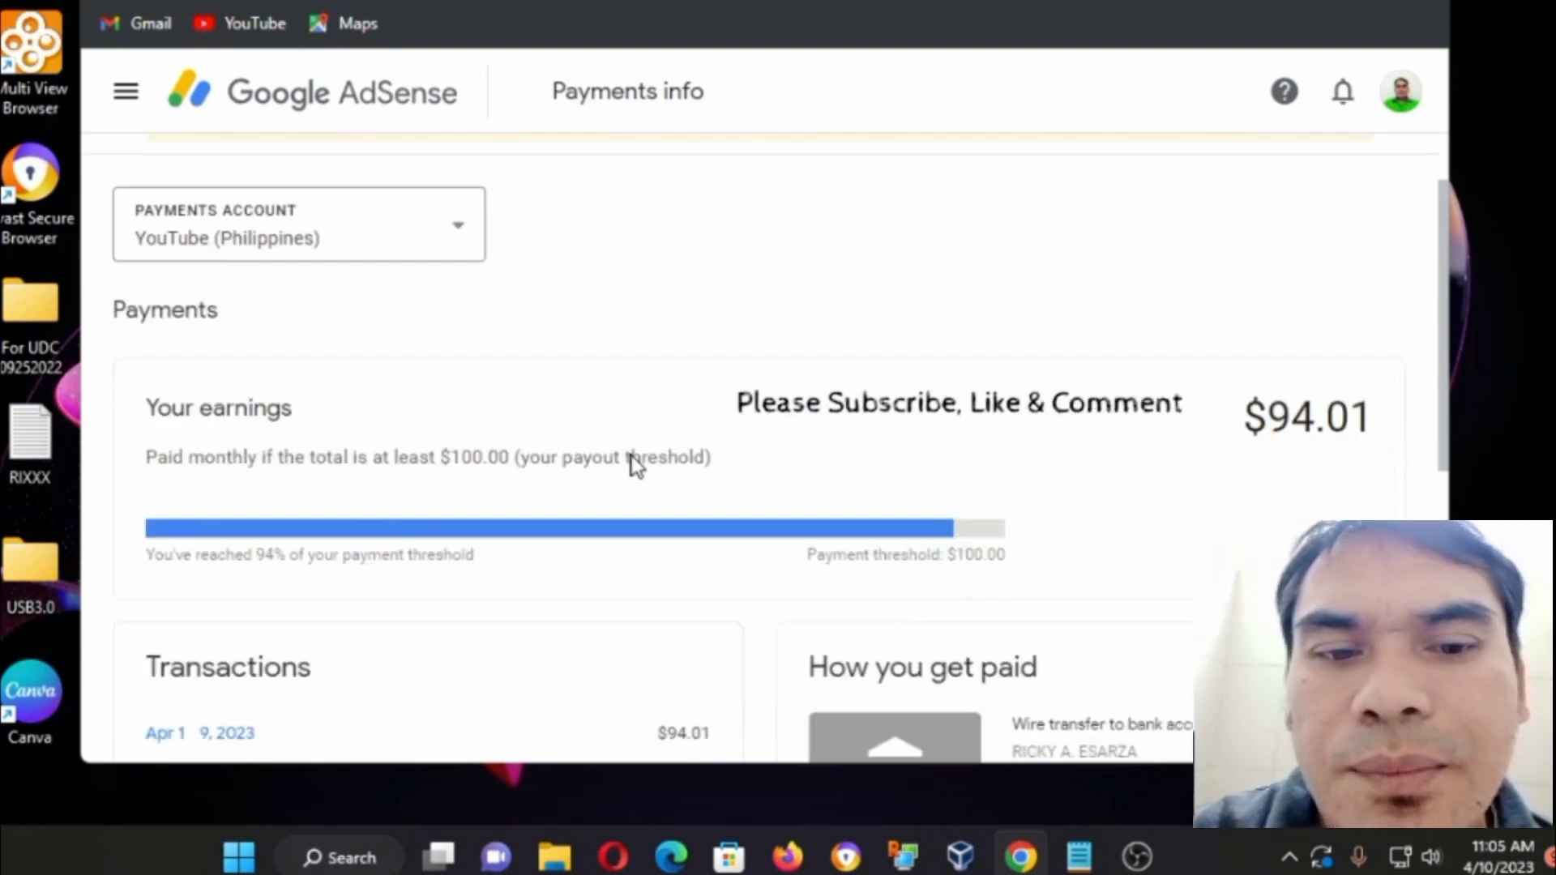
pyautogui.scroll(-3, 631, 456)
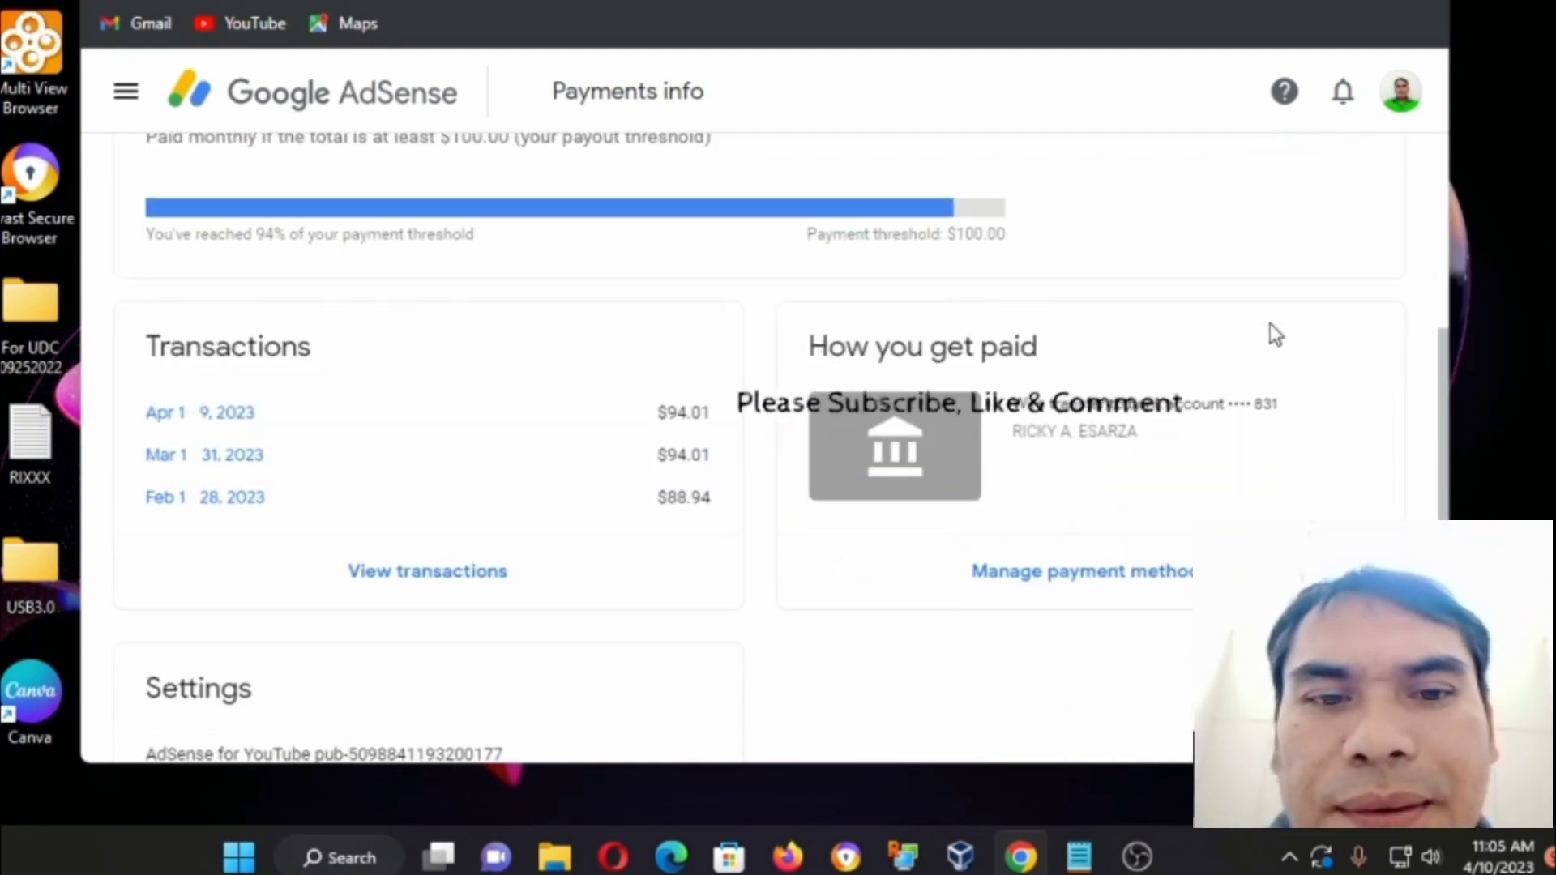
pyautogui.scroll(-1, 1270, 324)
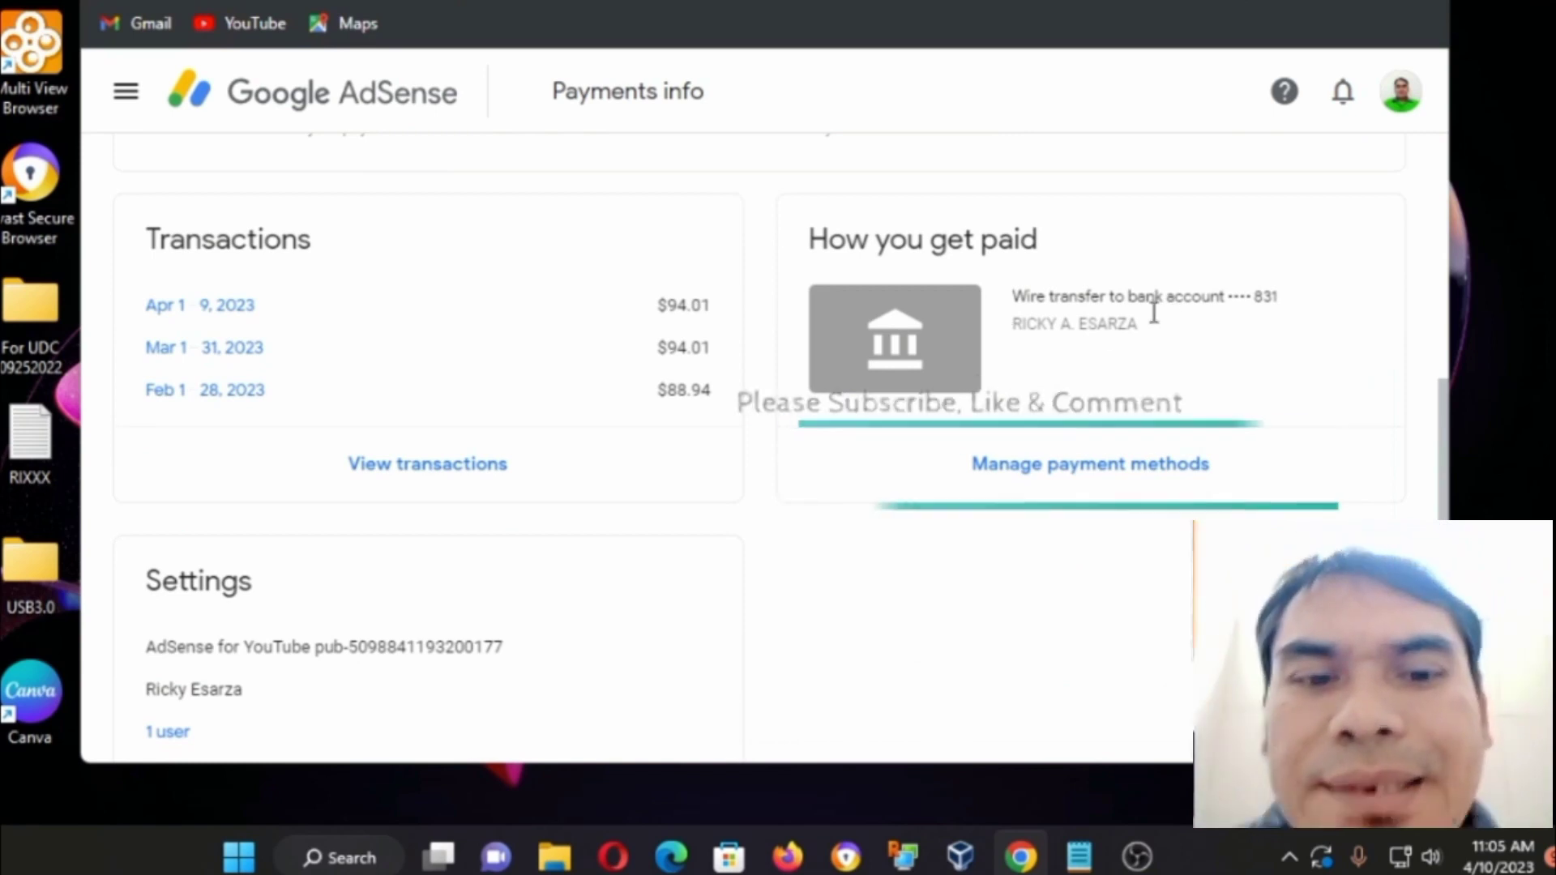
pyautogui.click(1186, 468)
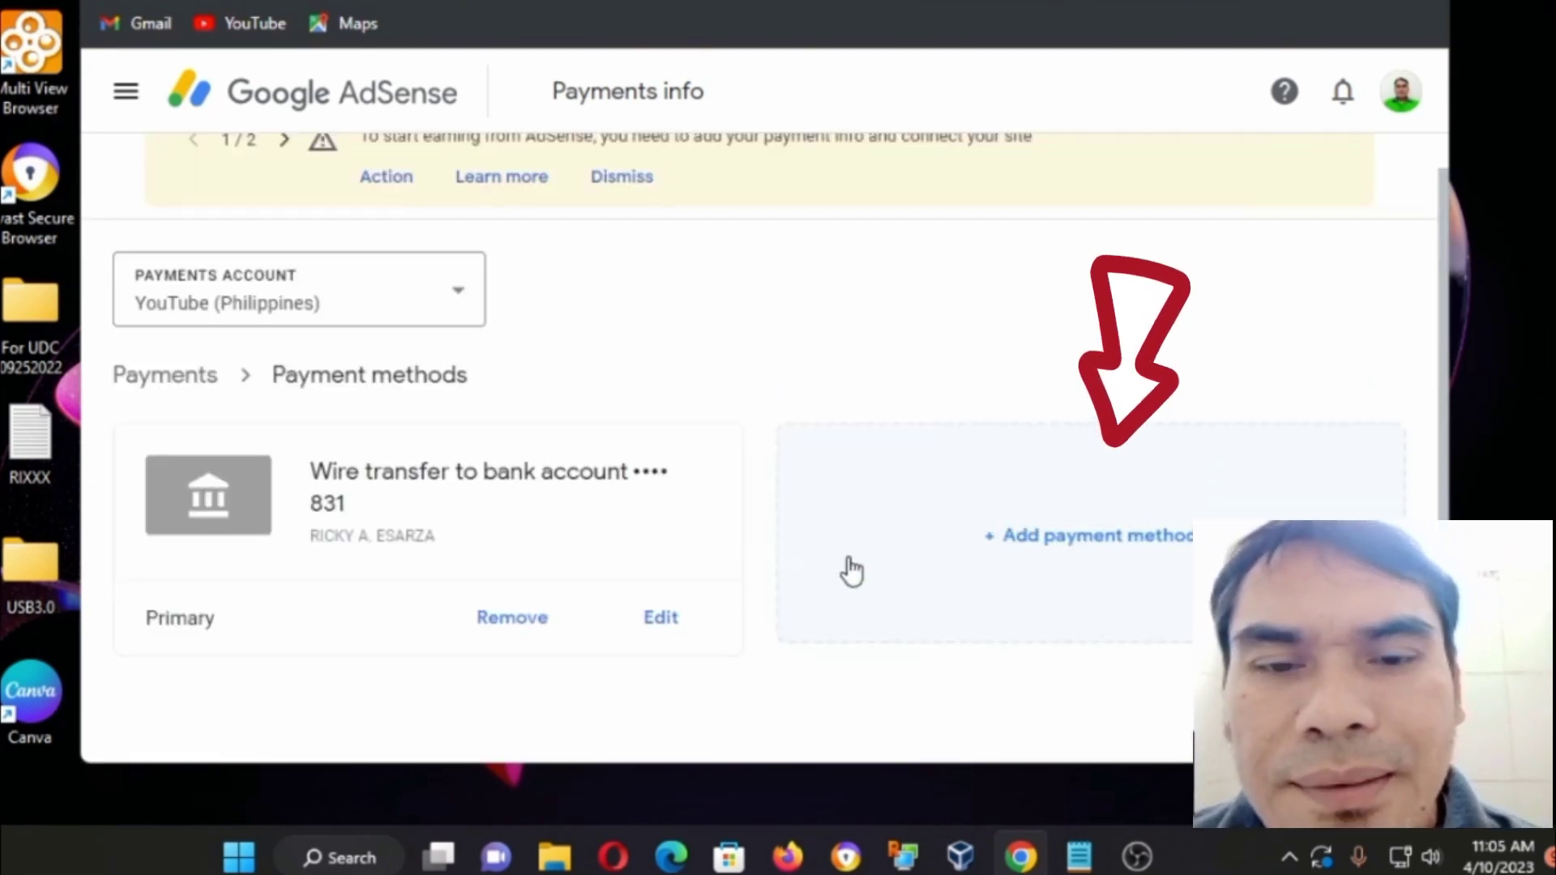
pyautogui.click(1056, 537)
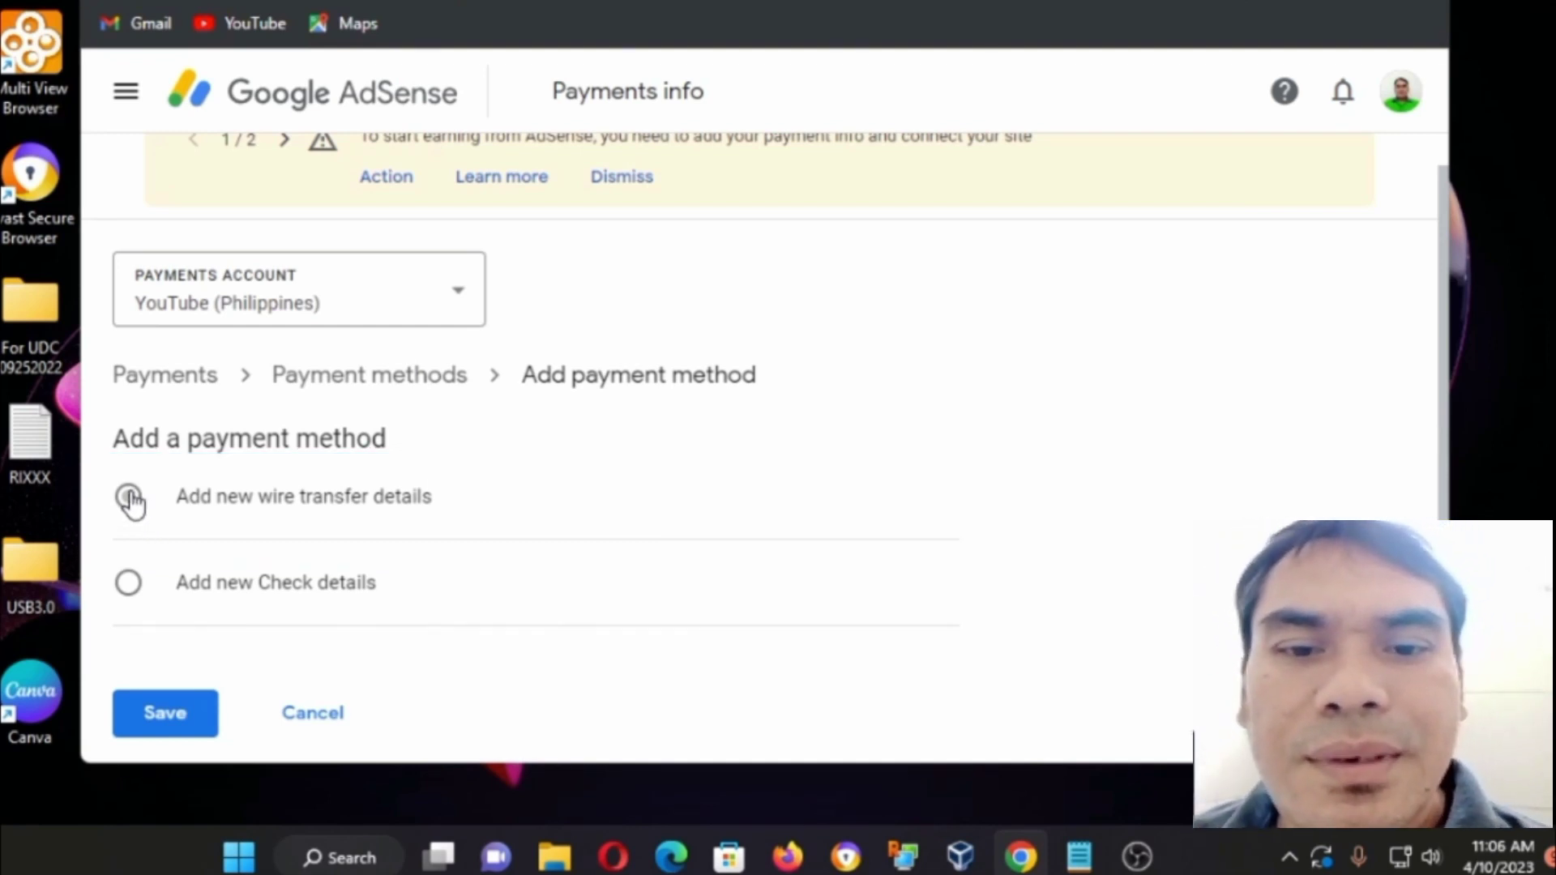
pyautogui.click(130, 498)
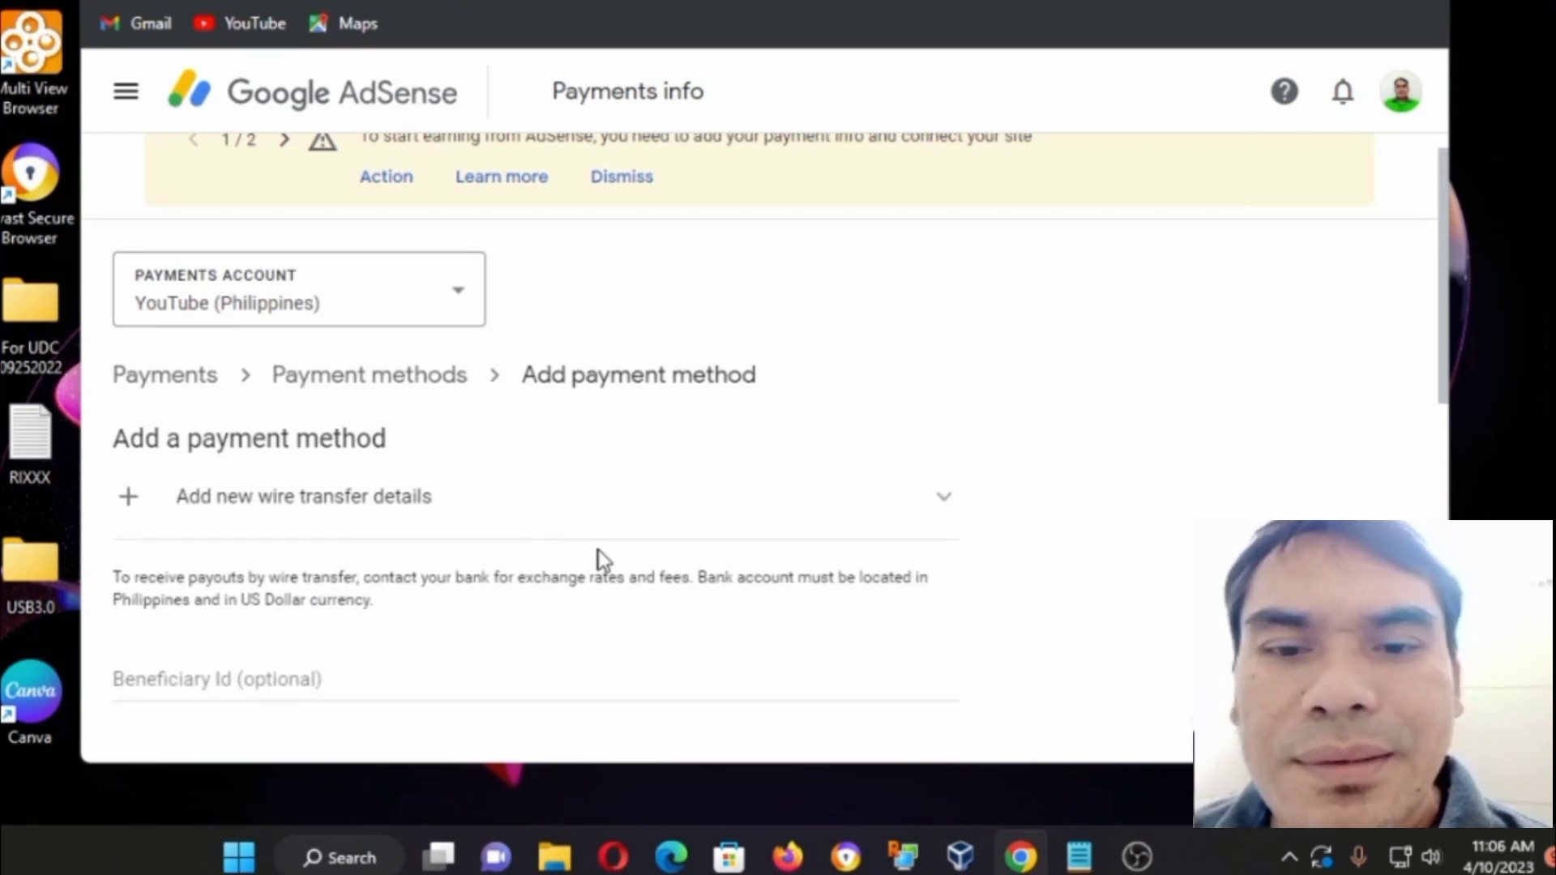
# - Enter the account holder's full name as the name on the bank account in the wire transfer form
pyautogui.scroll(-2, 658, 553)
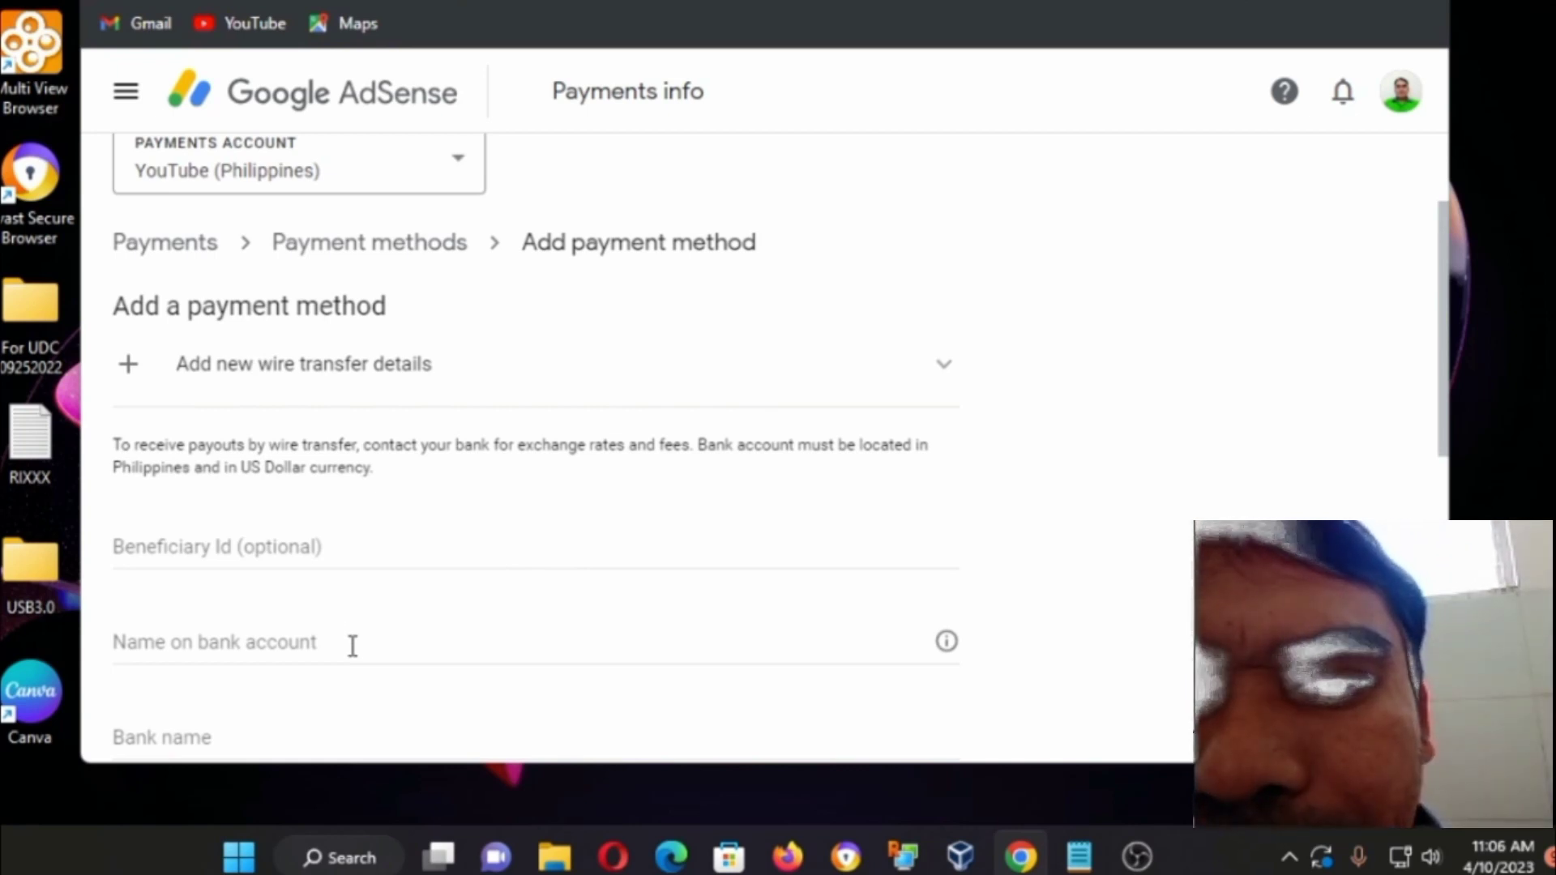
pyautogui.click(351, 643)
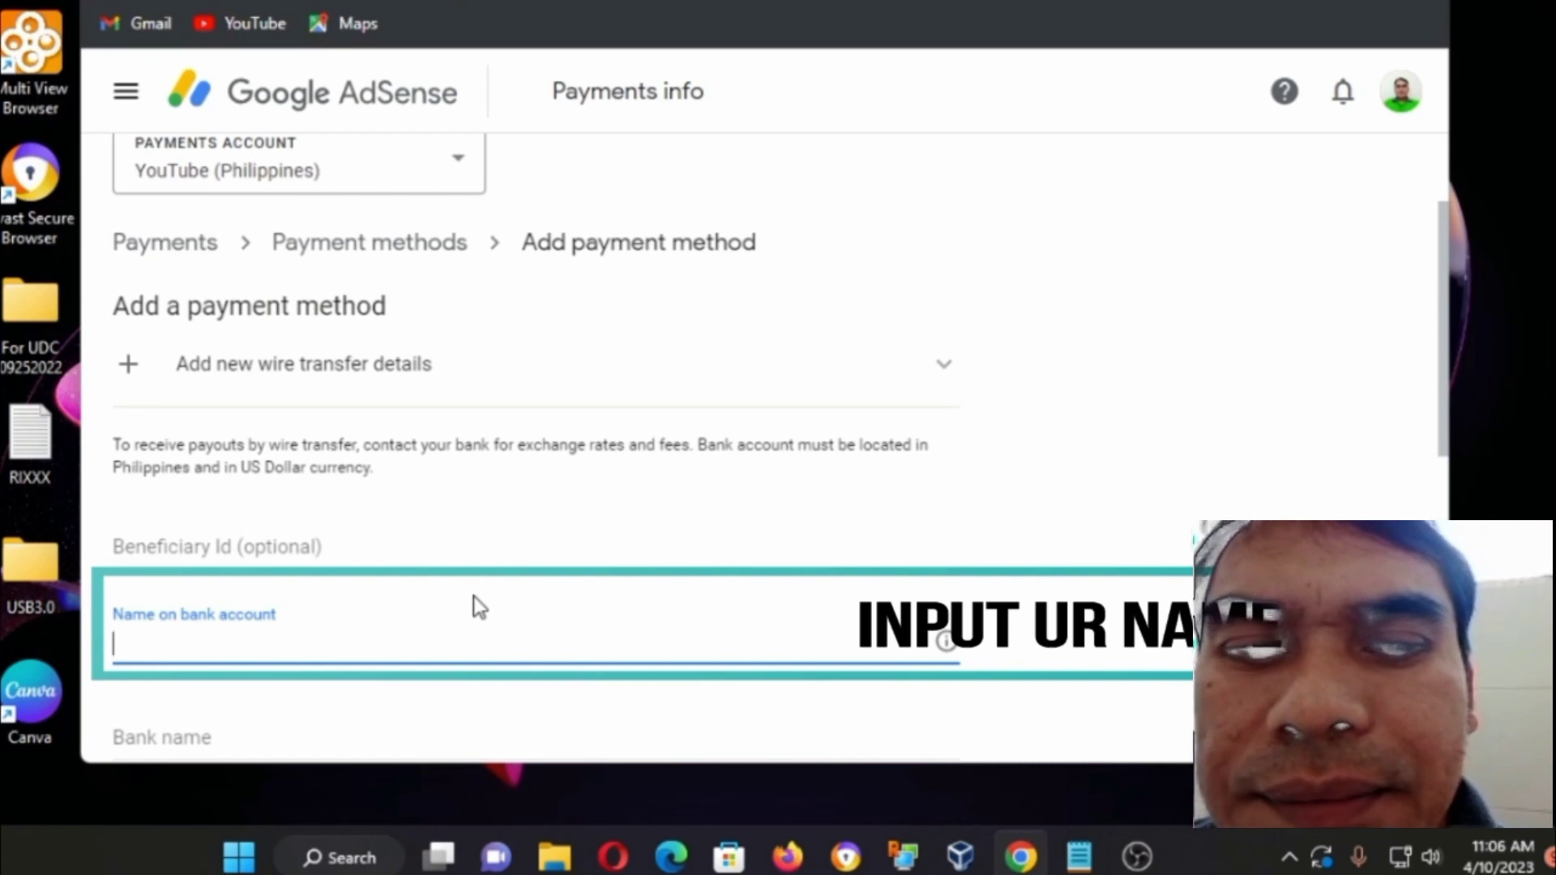
pyautogui.scroll(-2, 473, 596)
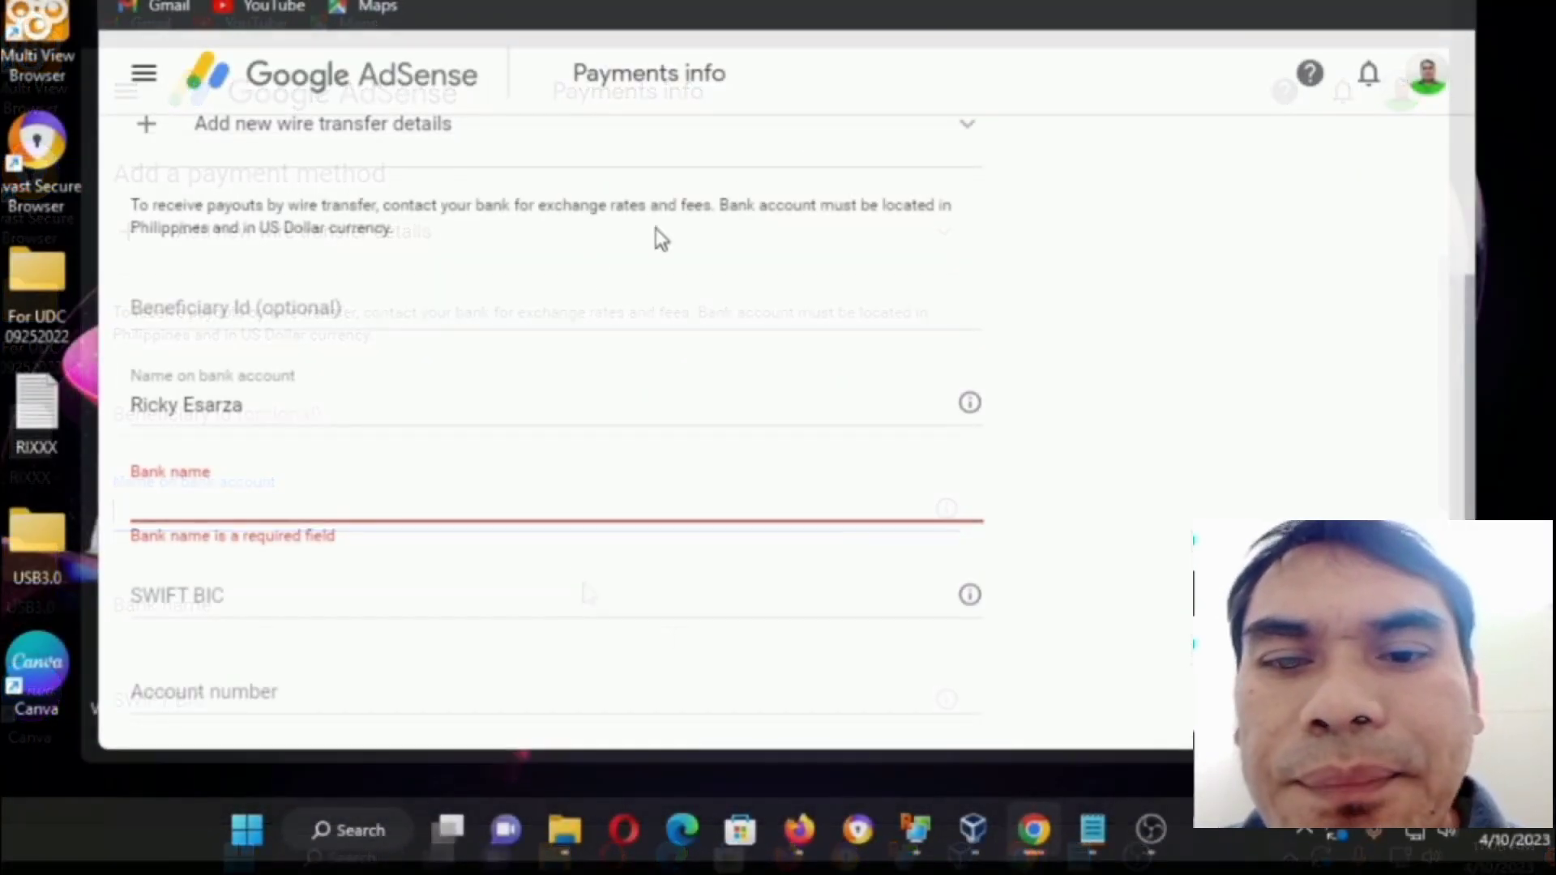
pyautogui.moveTo(261, 414); pyautogui.dragTo(118, 415)
pyautogui.click(312, 405)
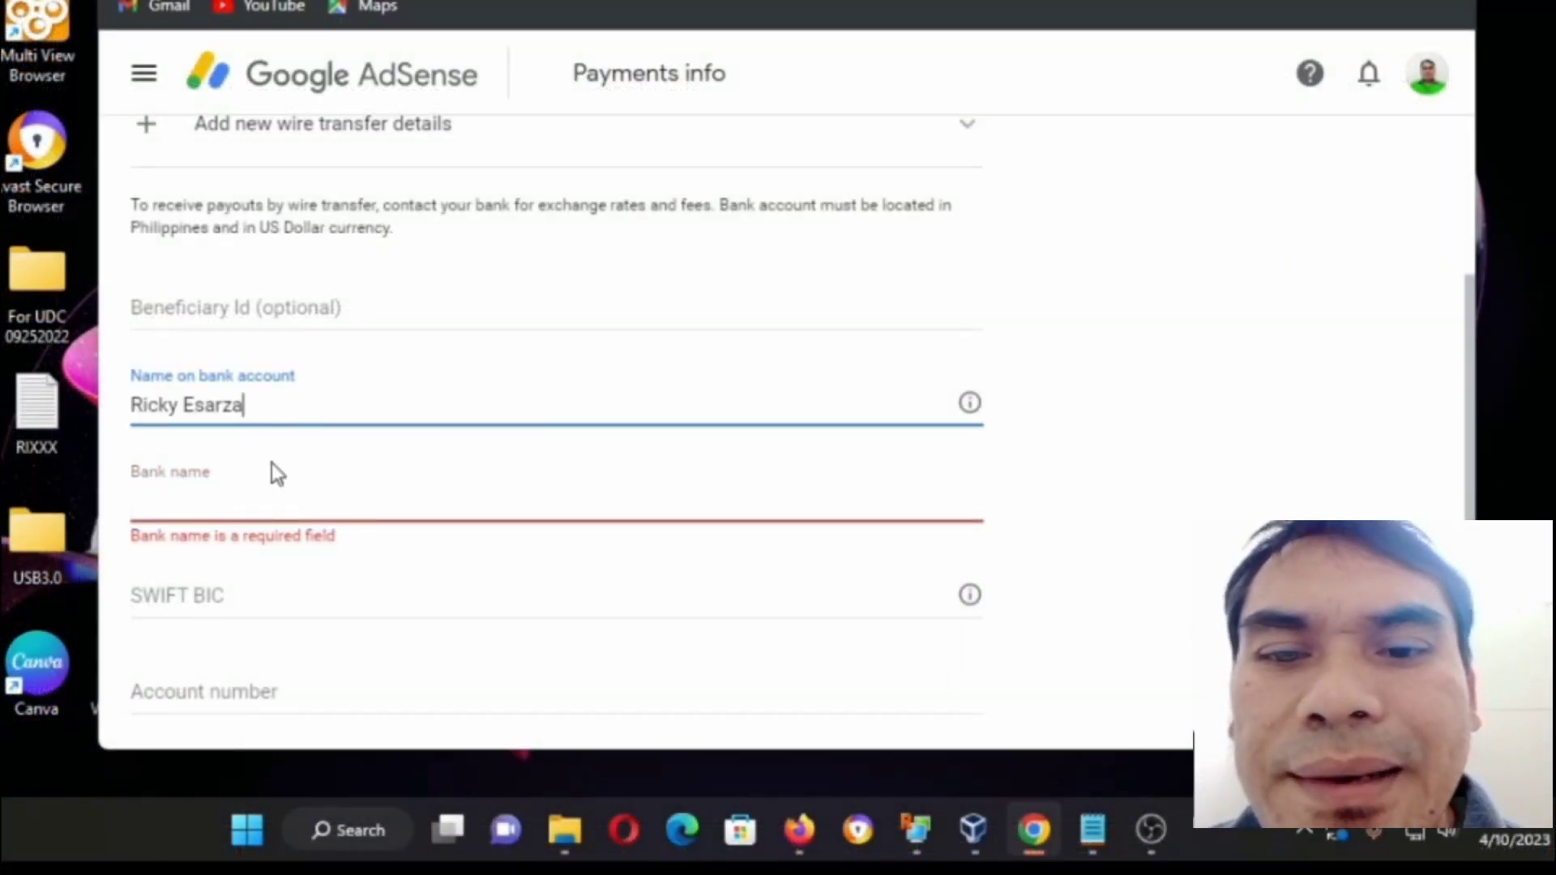
# - Set the bank name in the wire transfer form to Asia United Bank
pyautogui.click(226, 502)
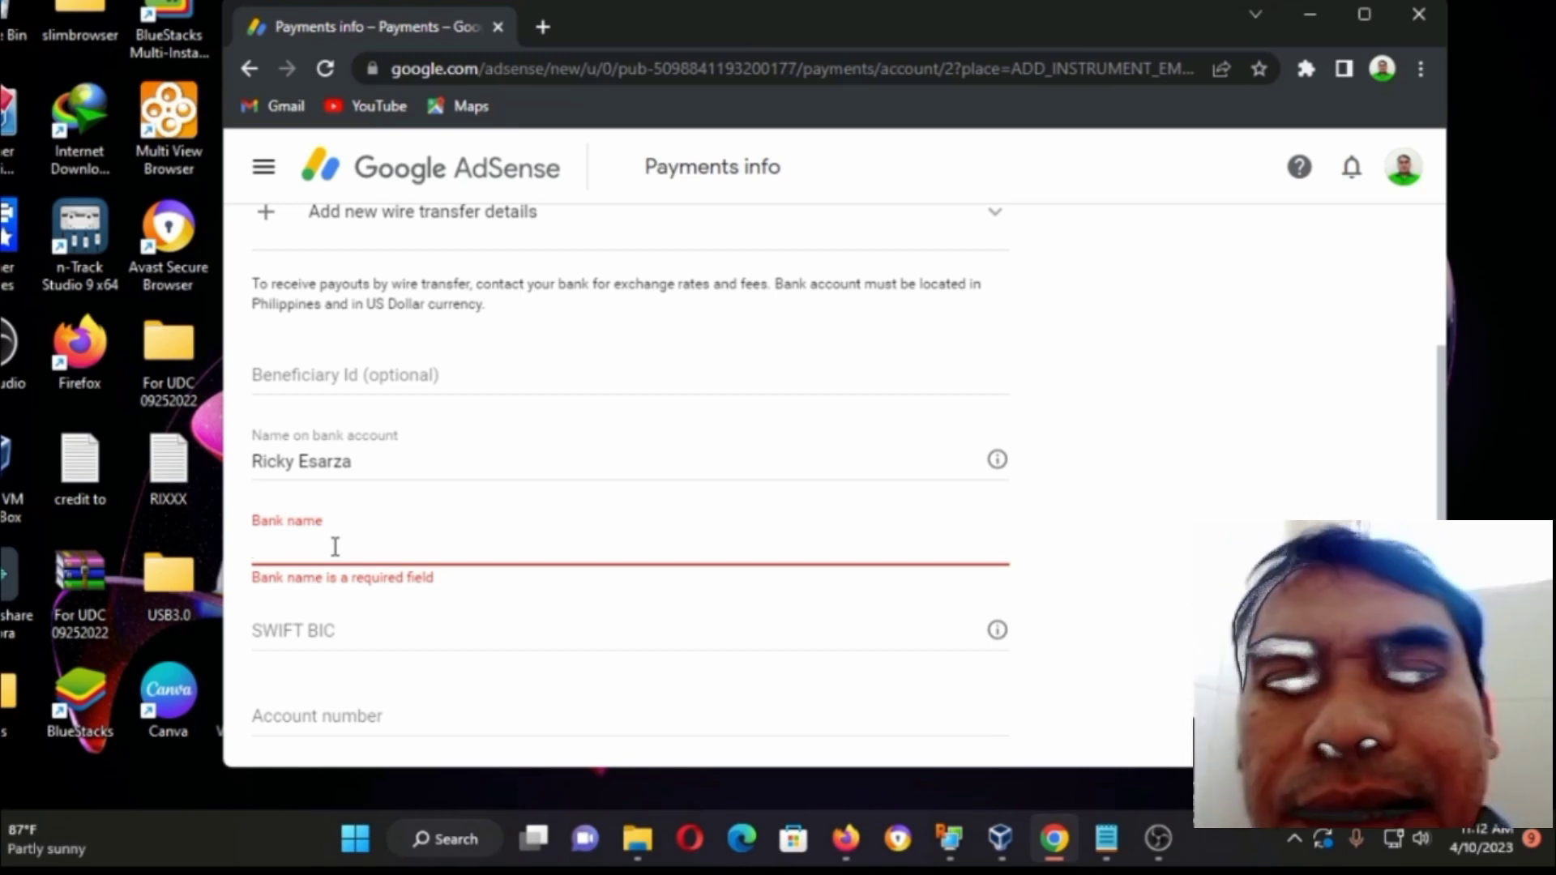
pyautogui.click(335, 547)
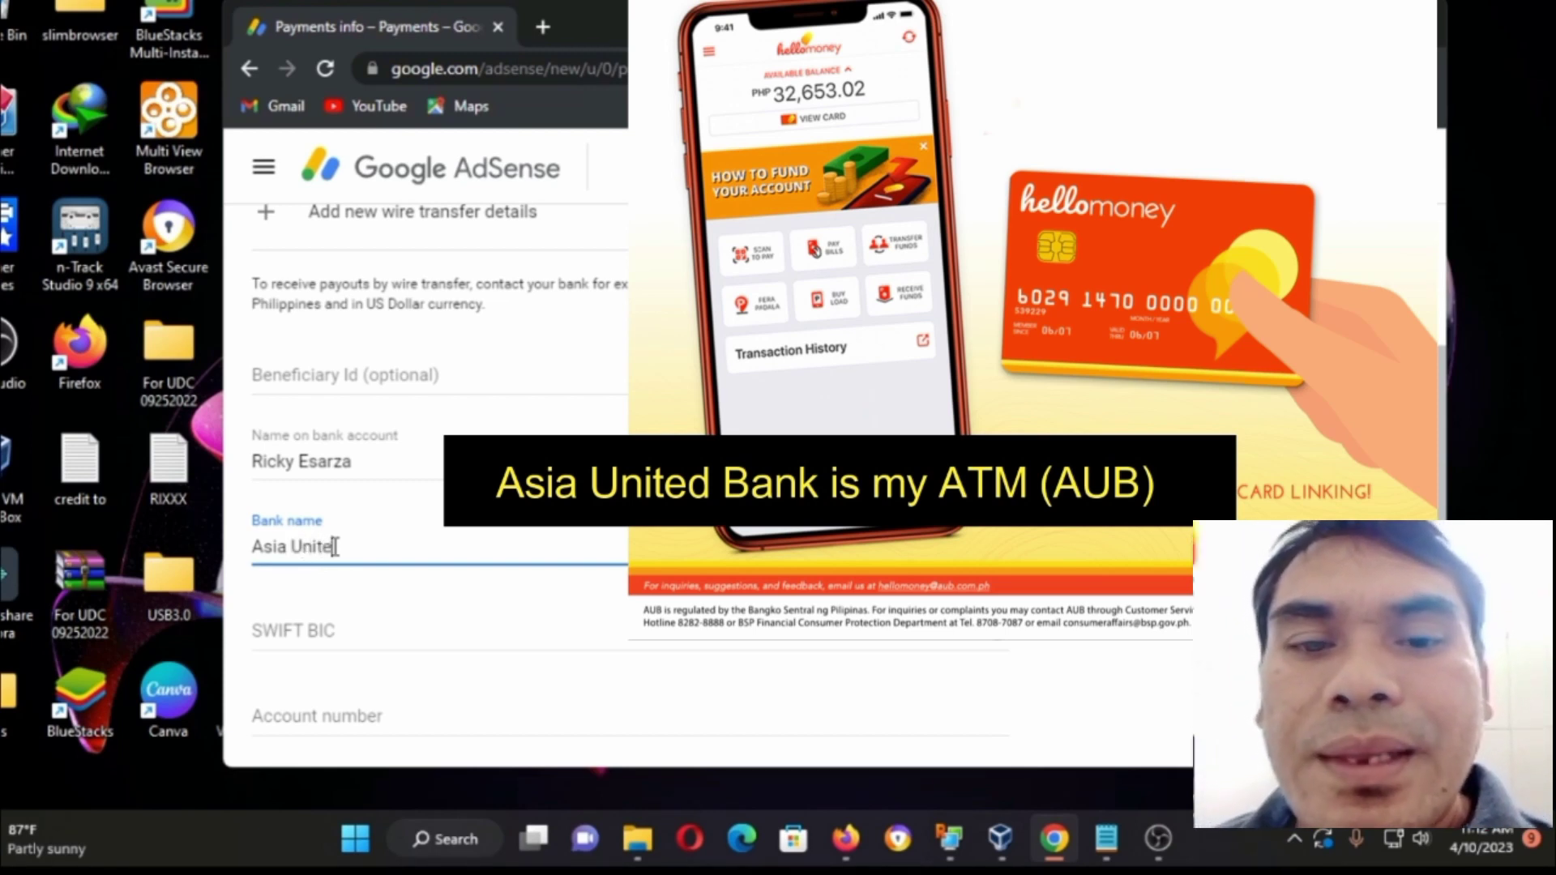
pyautogui.write('Bank')
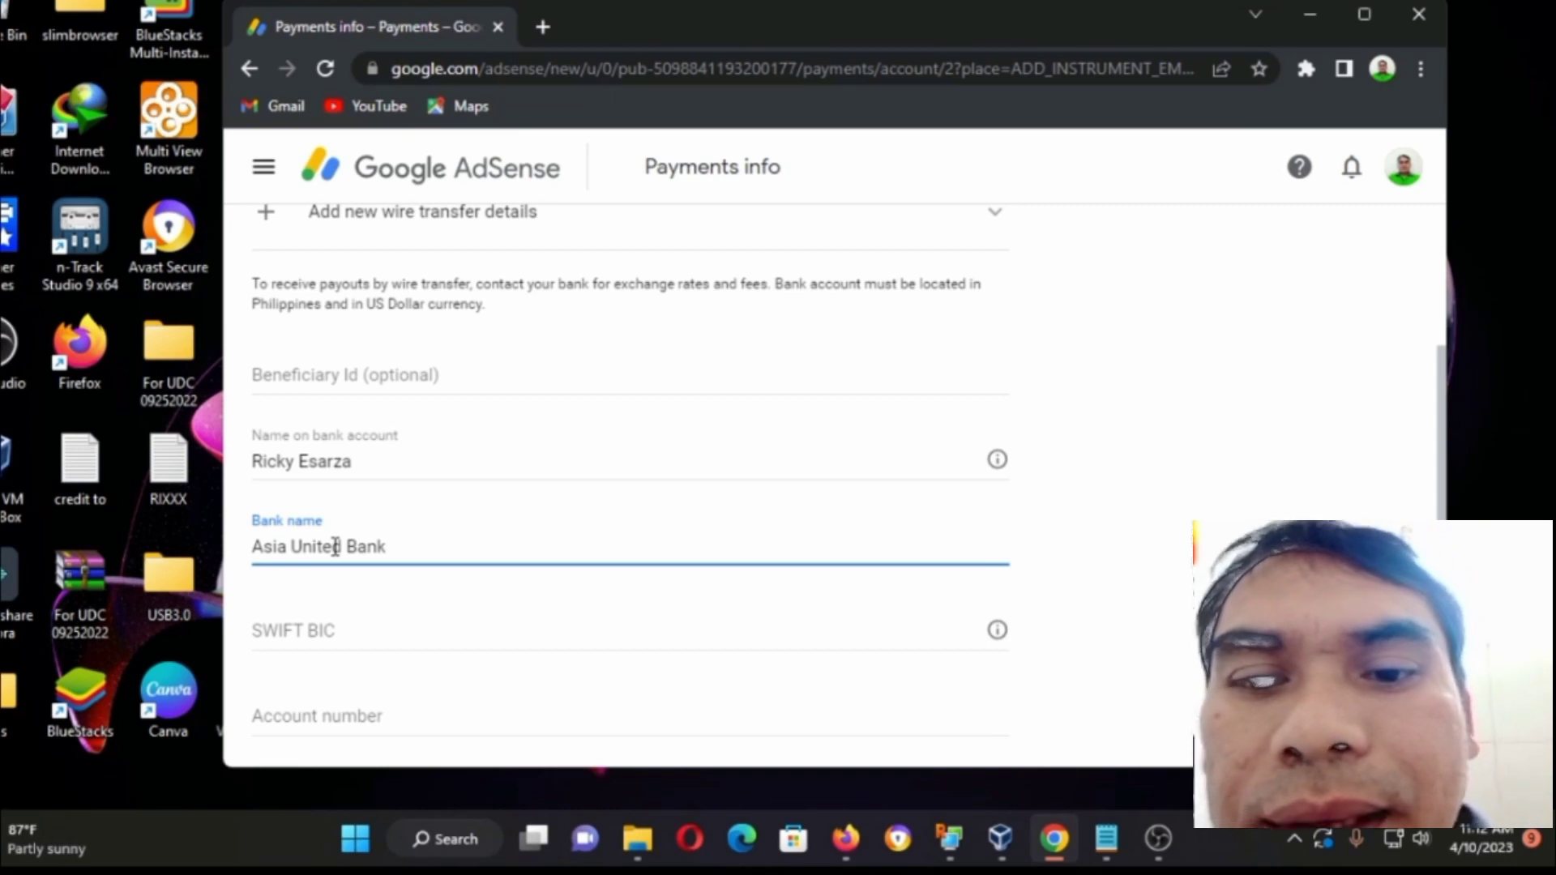
# - In a new browser tab, look up the bank's SWIFT code with the suggested Google search "asia united bank bank code"
pyautogui.click(380, 637)
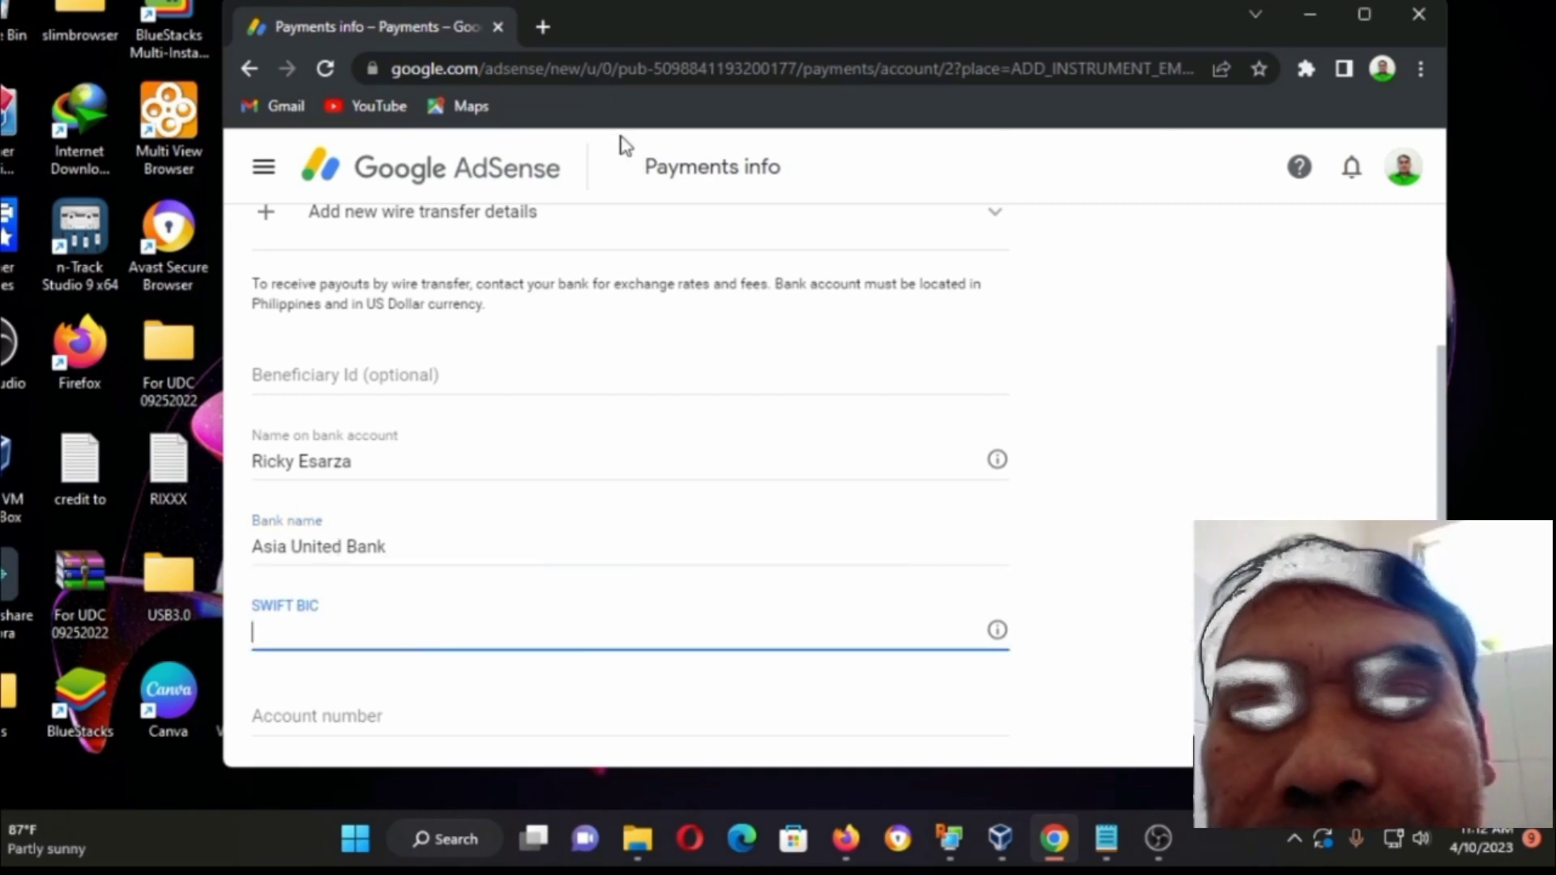
pyautogui.click(553, 24)
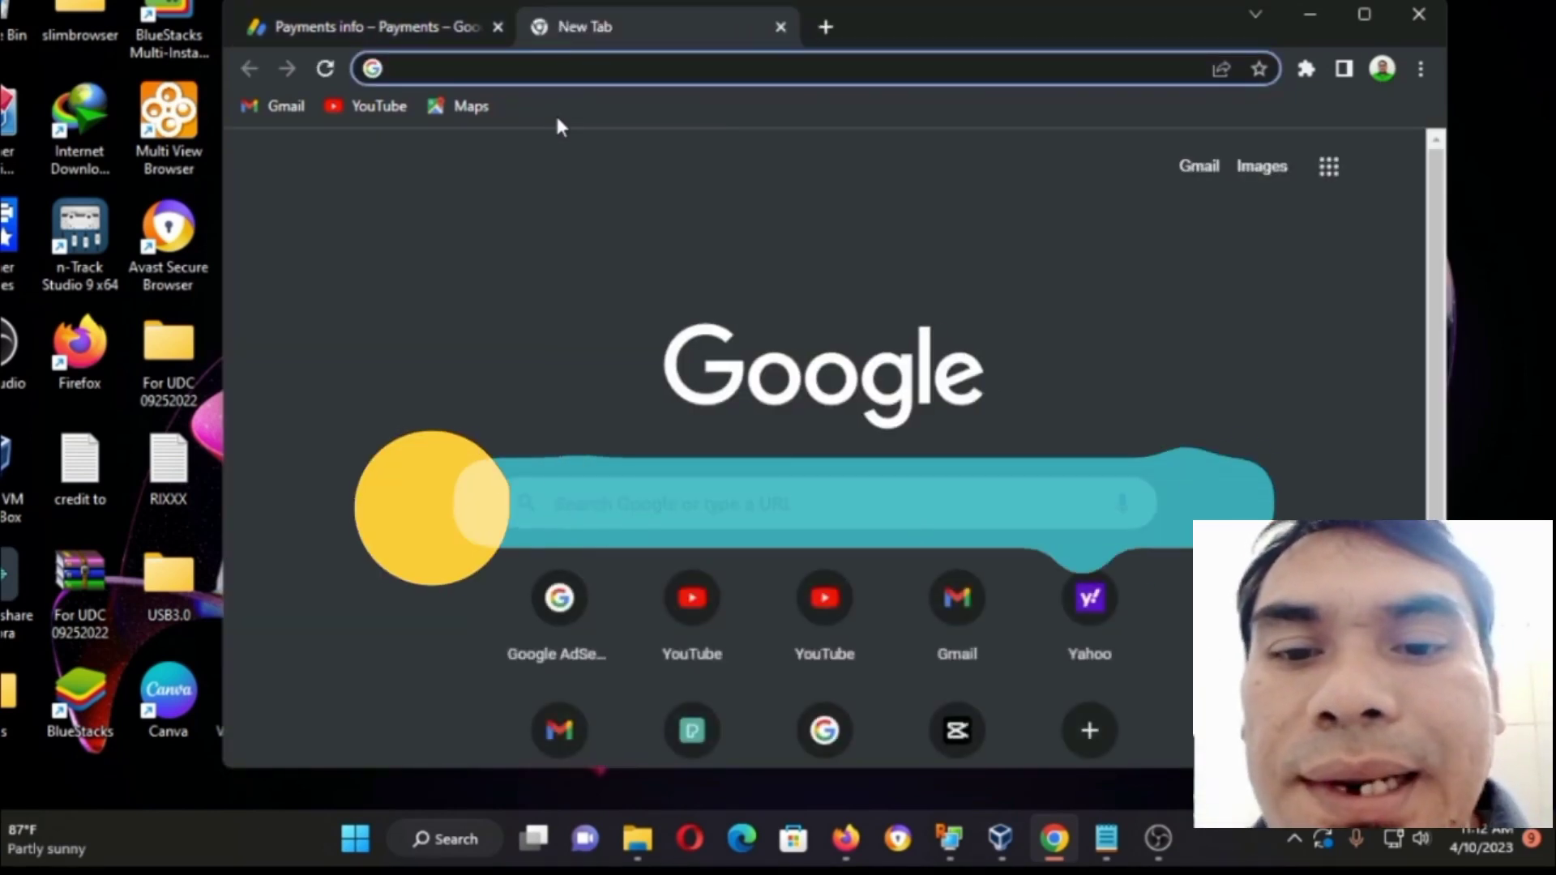
pyautogui.write('as')
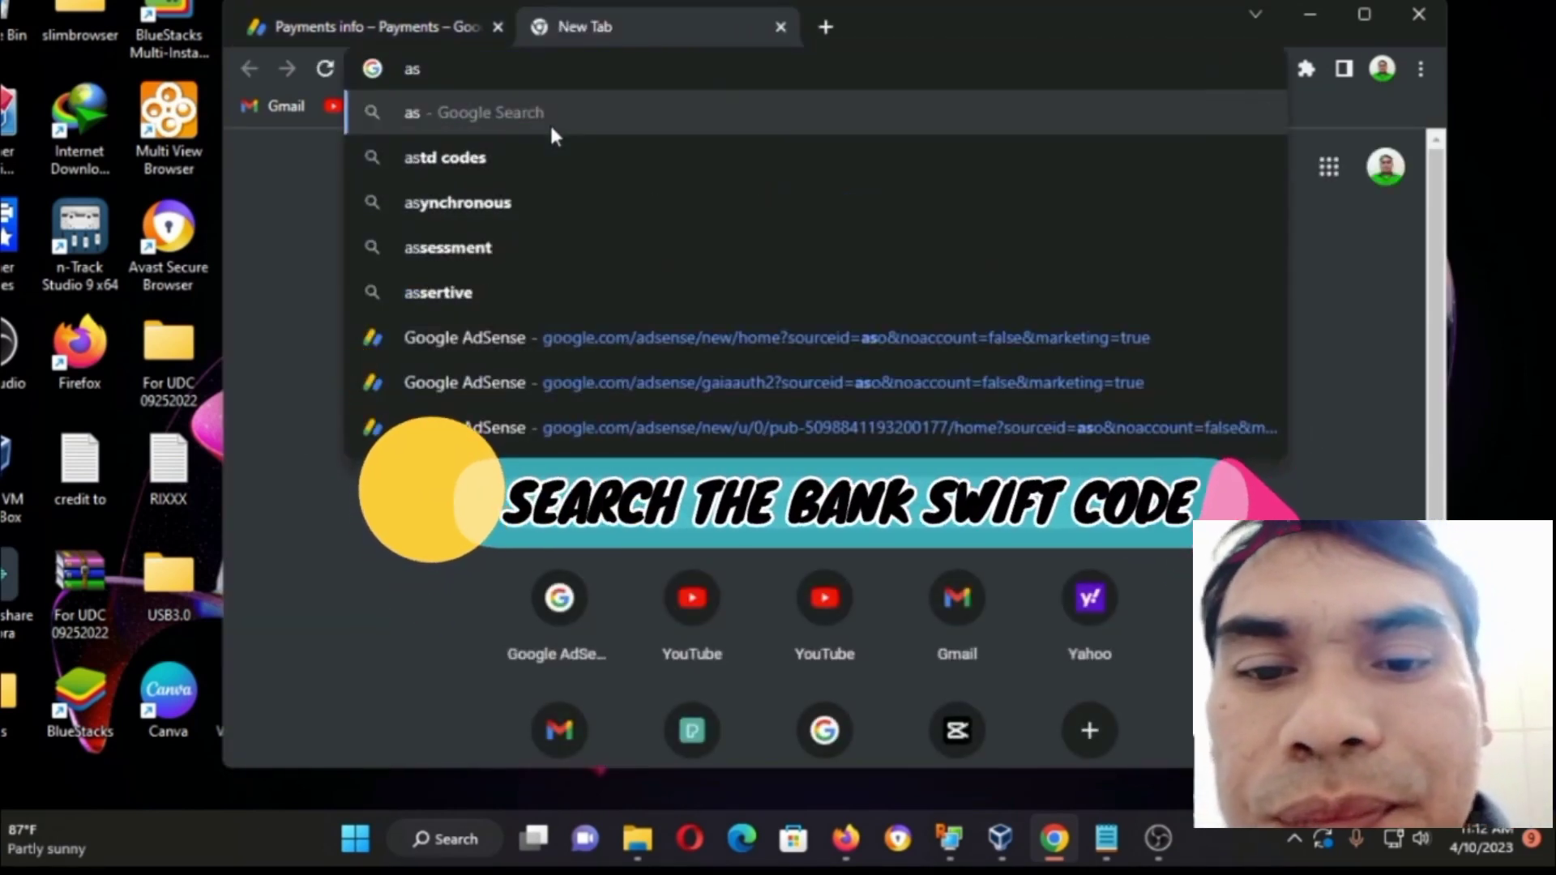
pyautogui.write('ia uni')
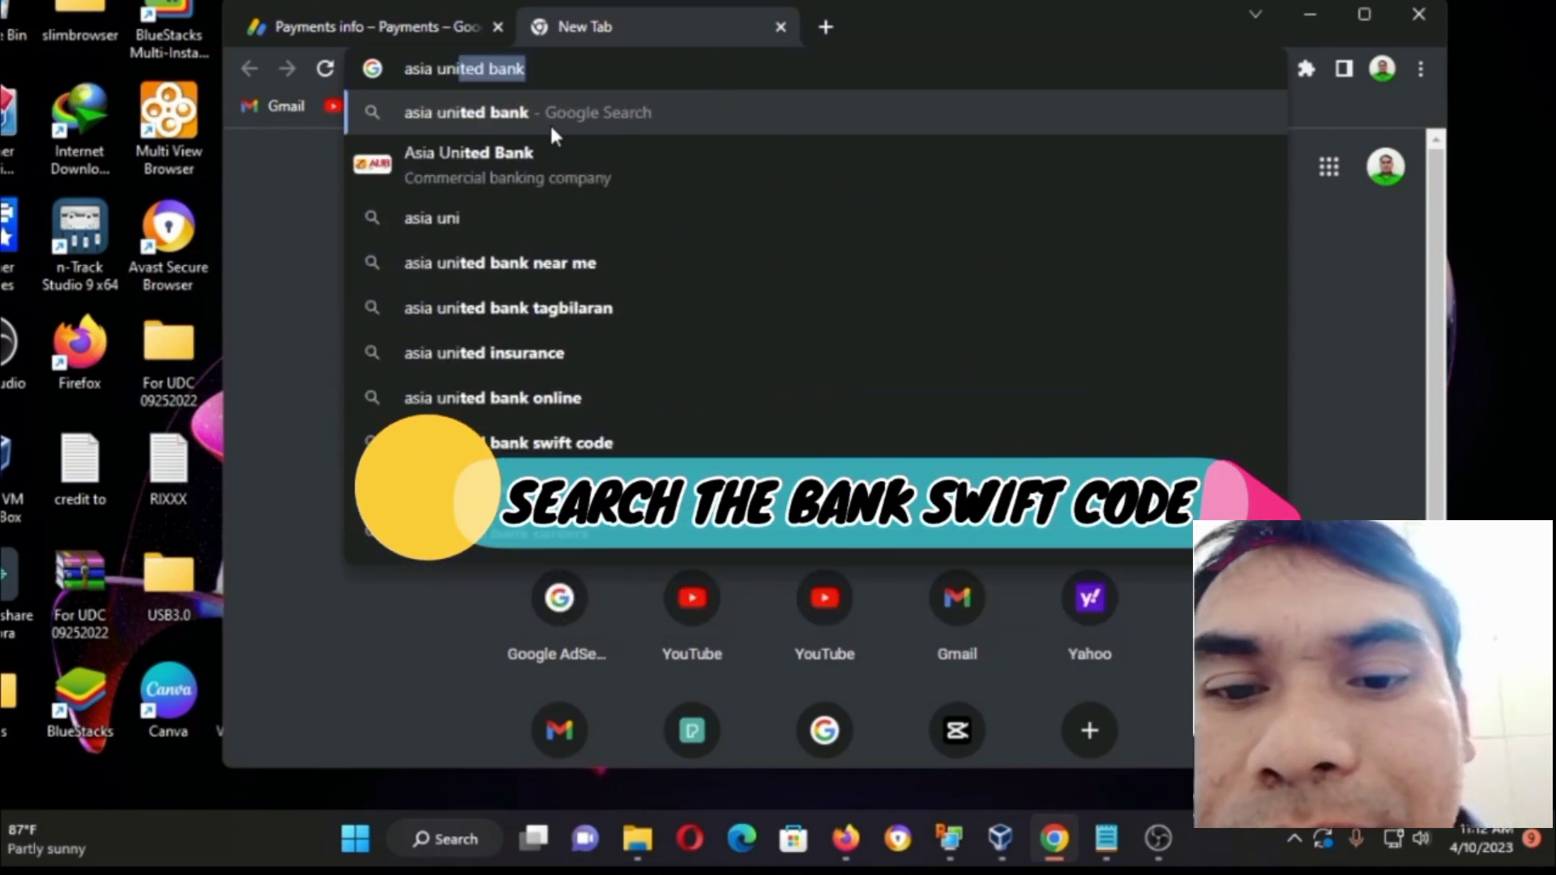
pyautogui.write('ted')
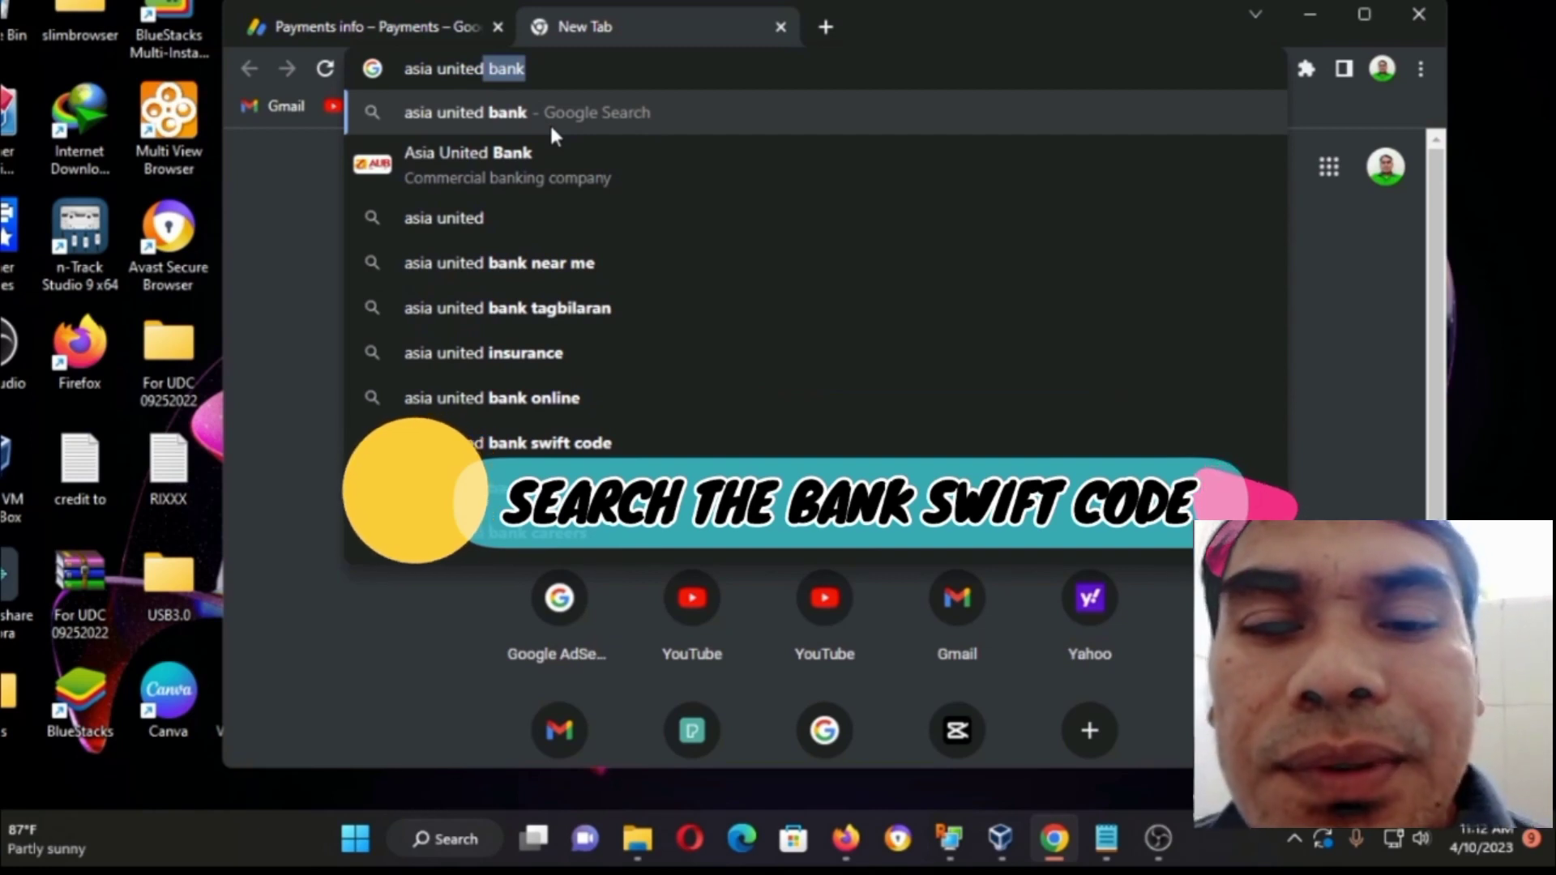
pyautogui.write(' ban')
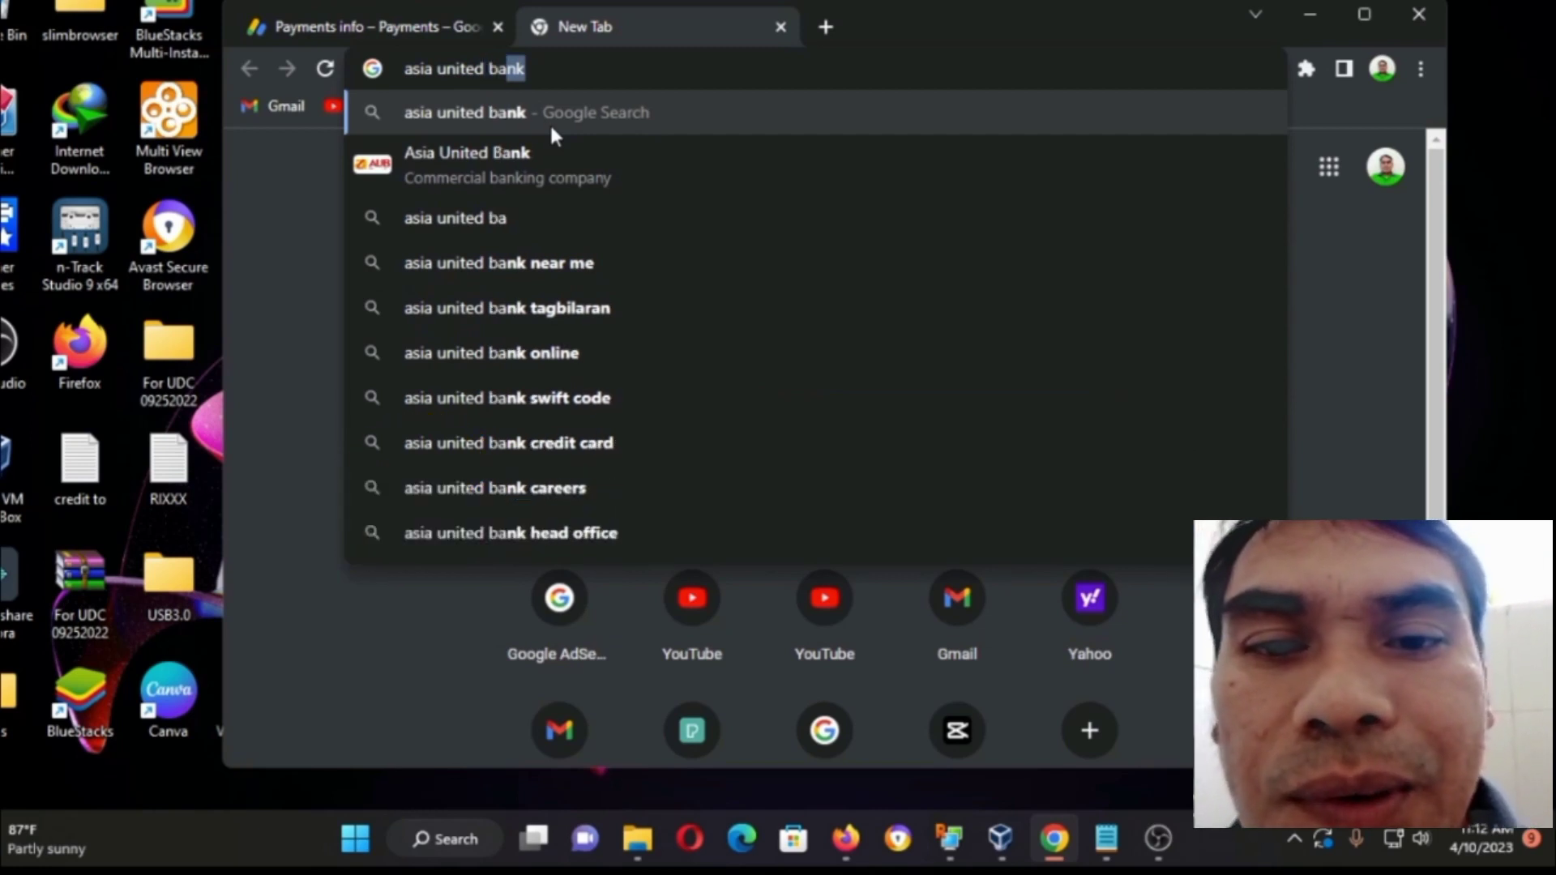
pyautogui.write('k ')
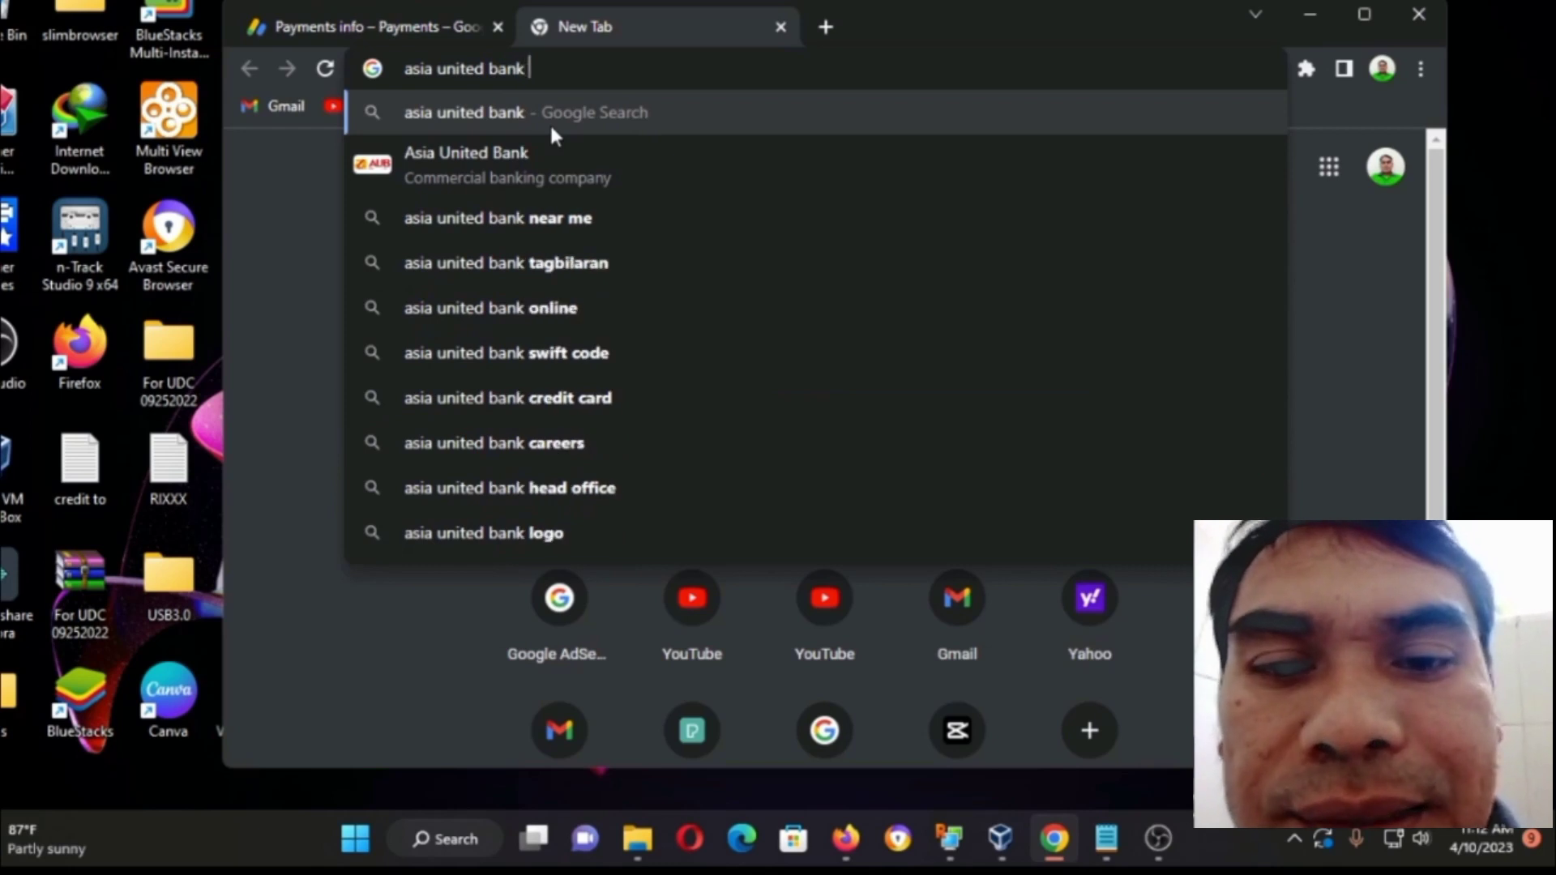
pyautogui.write('s')
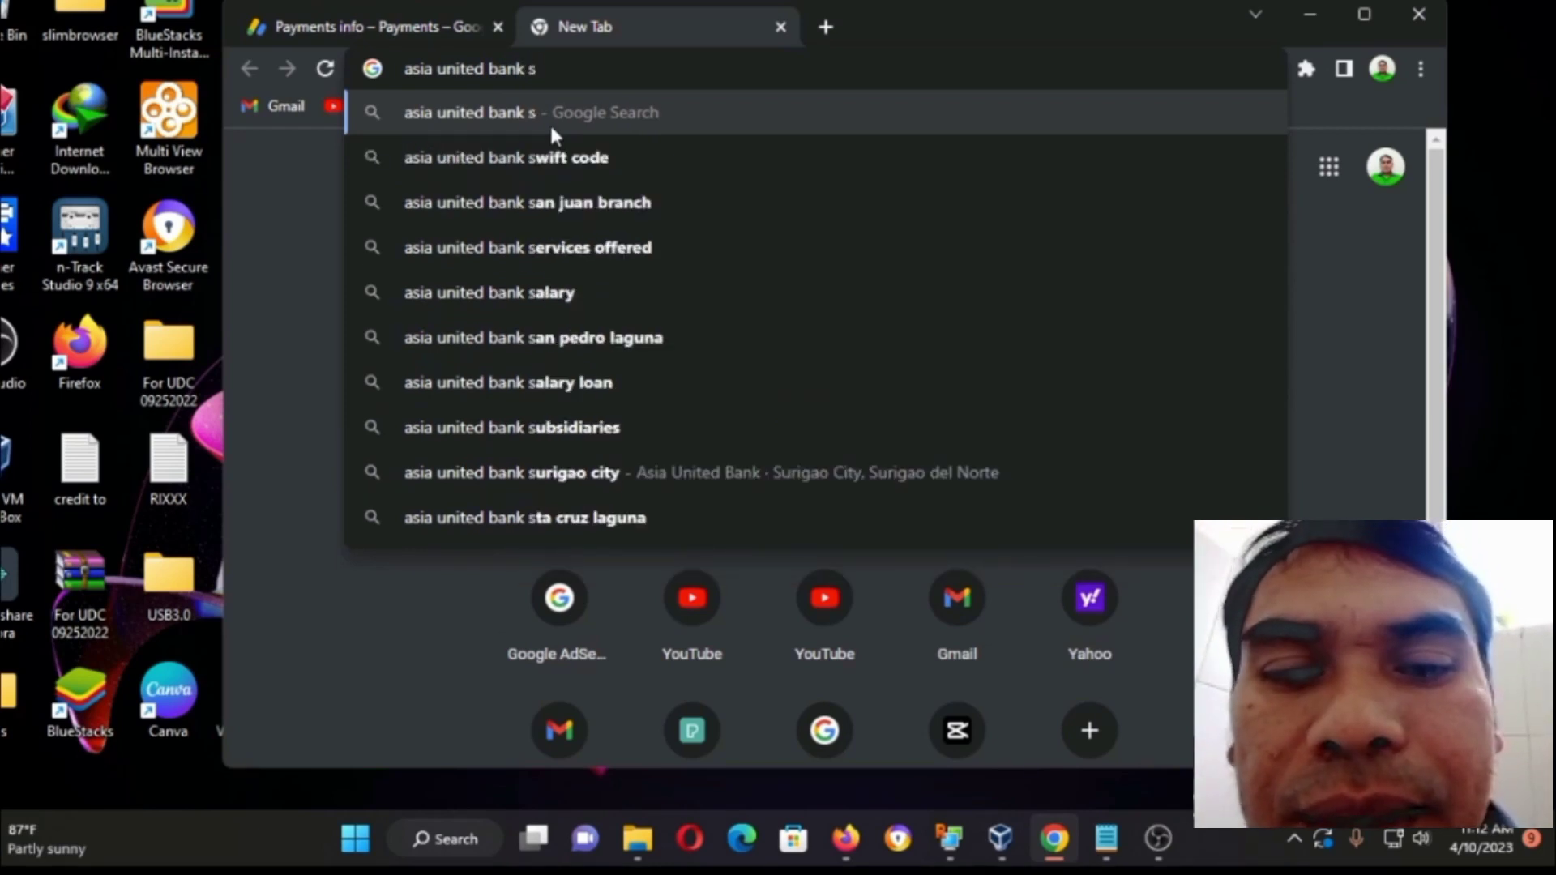
pyautogui.write('wi')
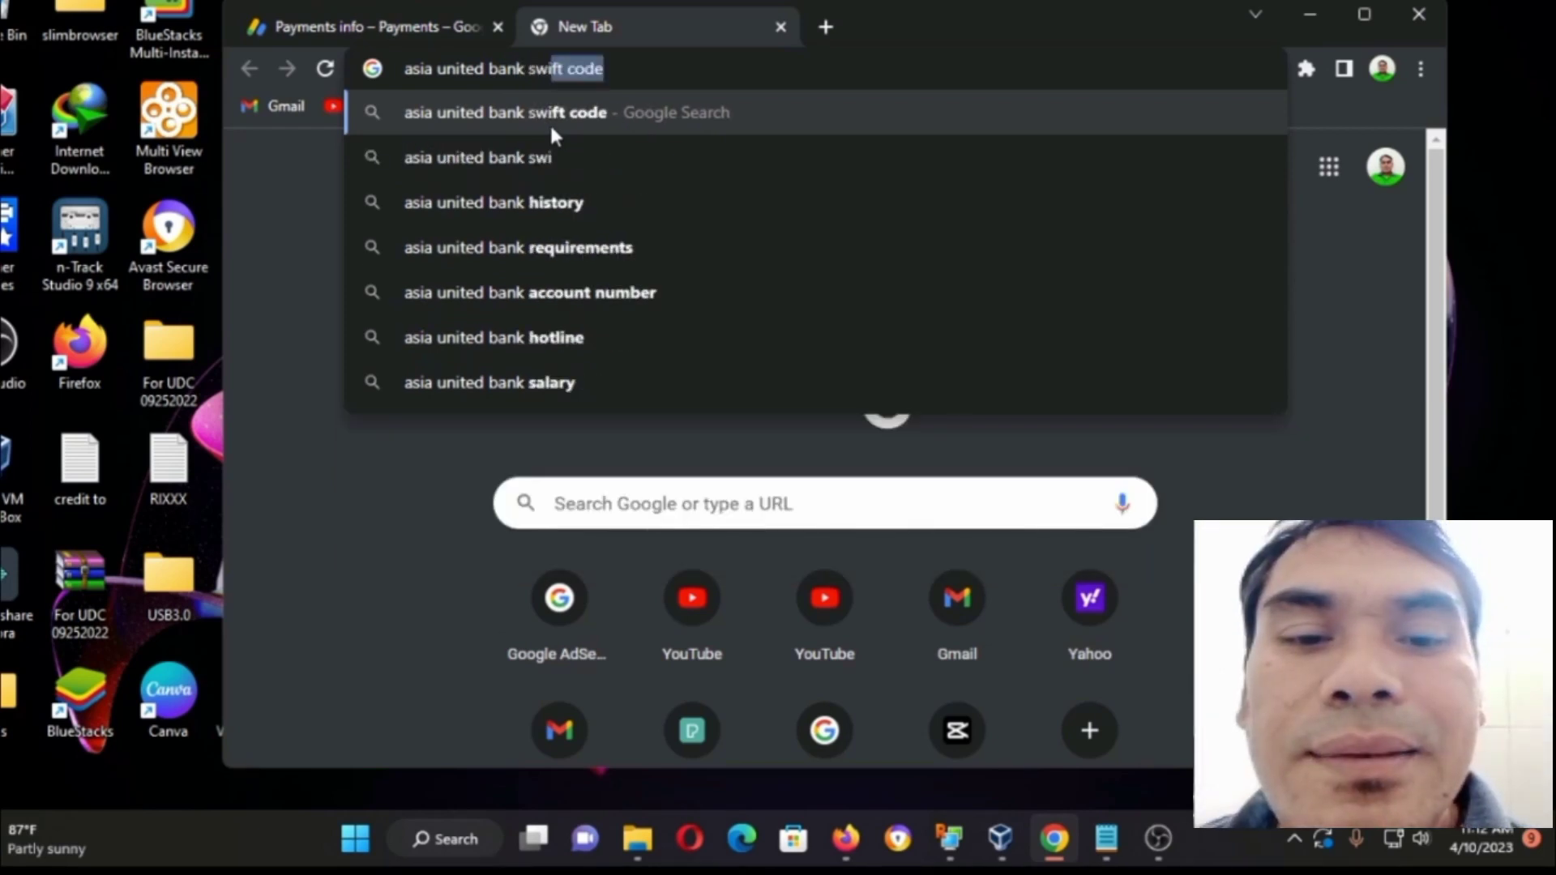
pyautogui.write('ft')
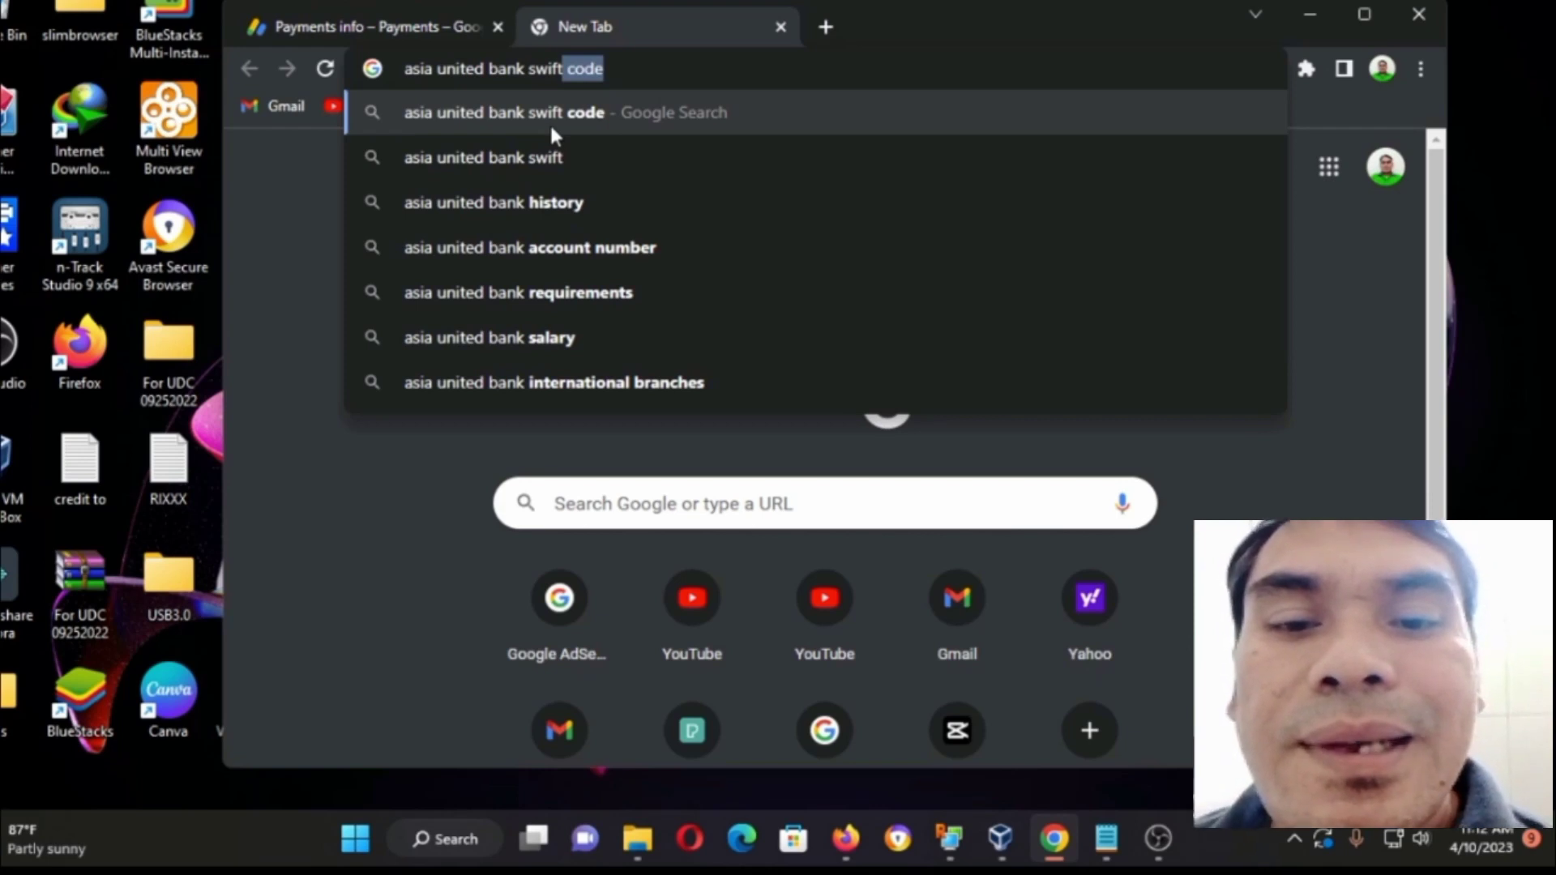
pyautogui.write('co')
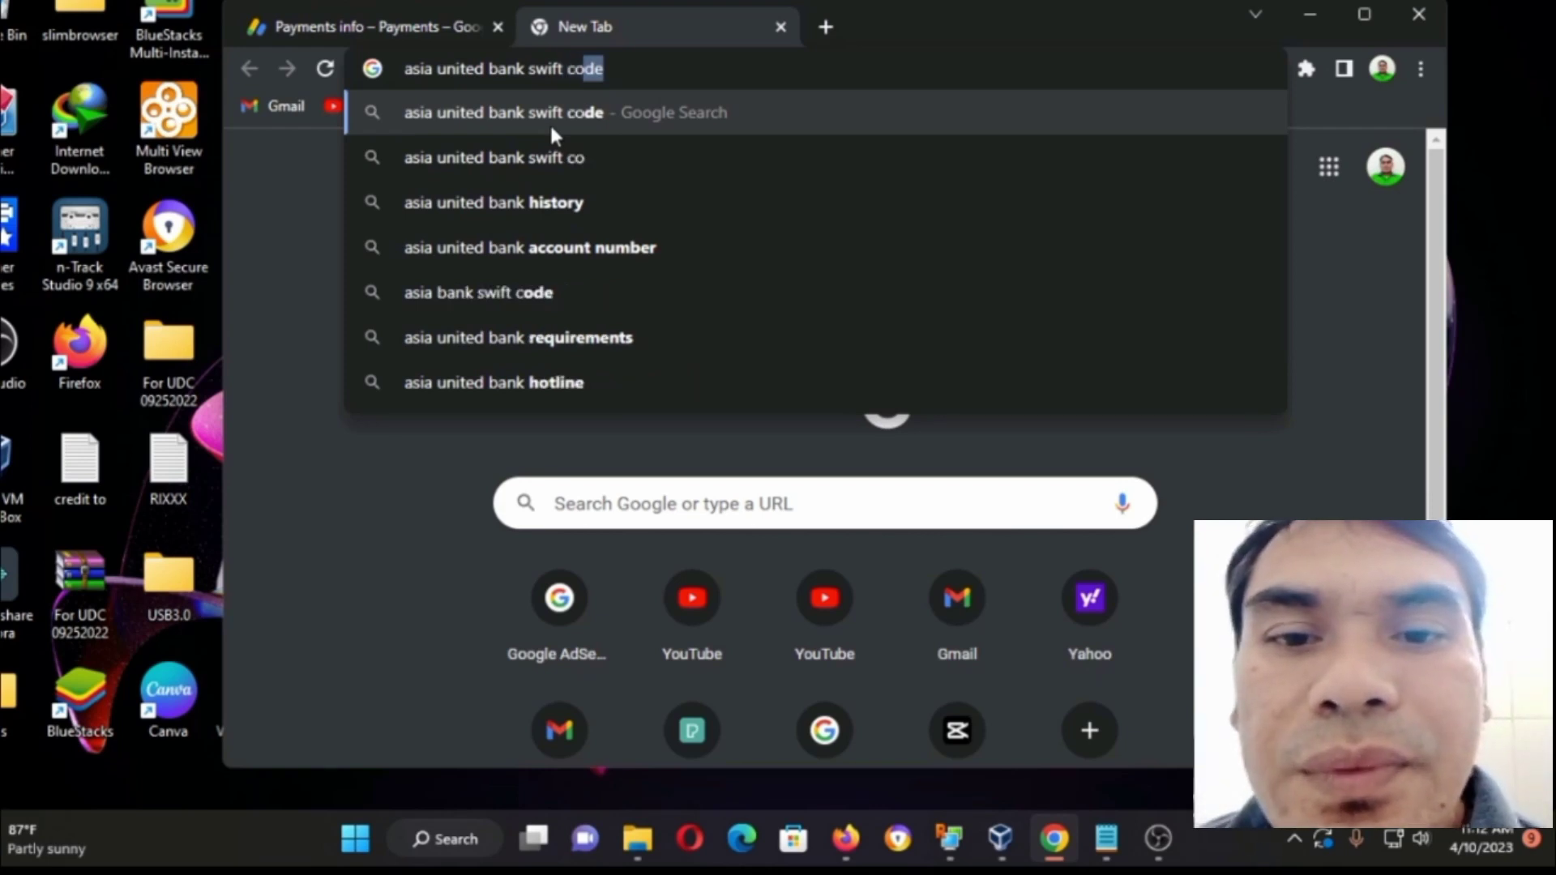
pyautogui.write('de')
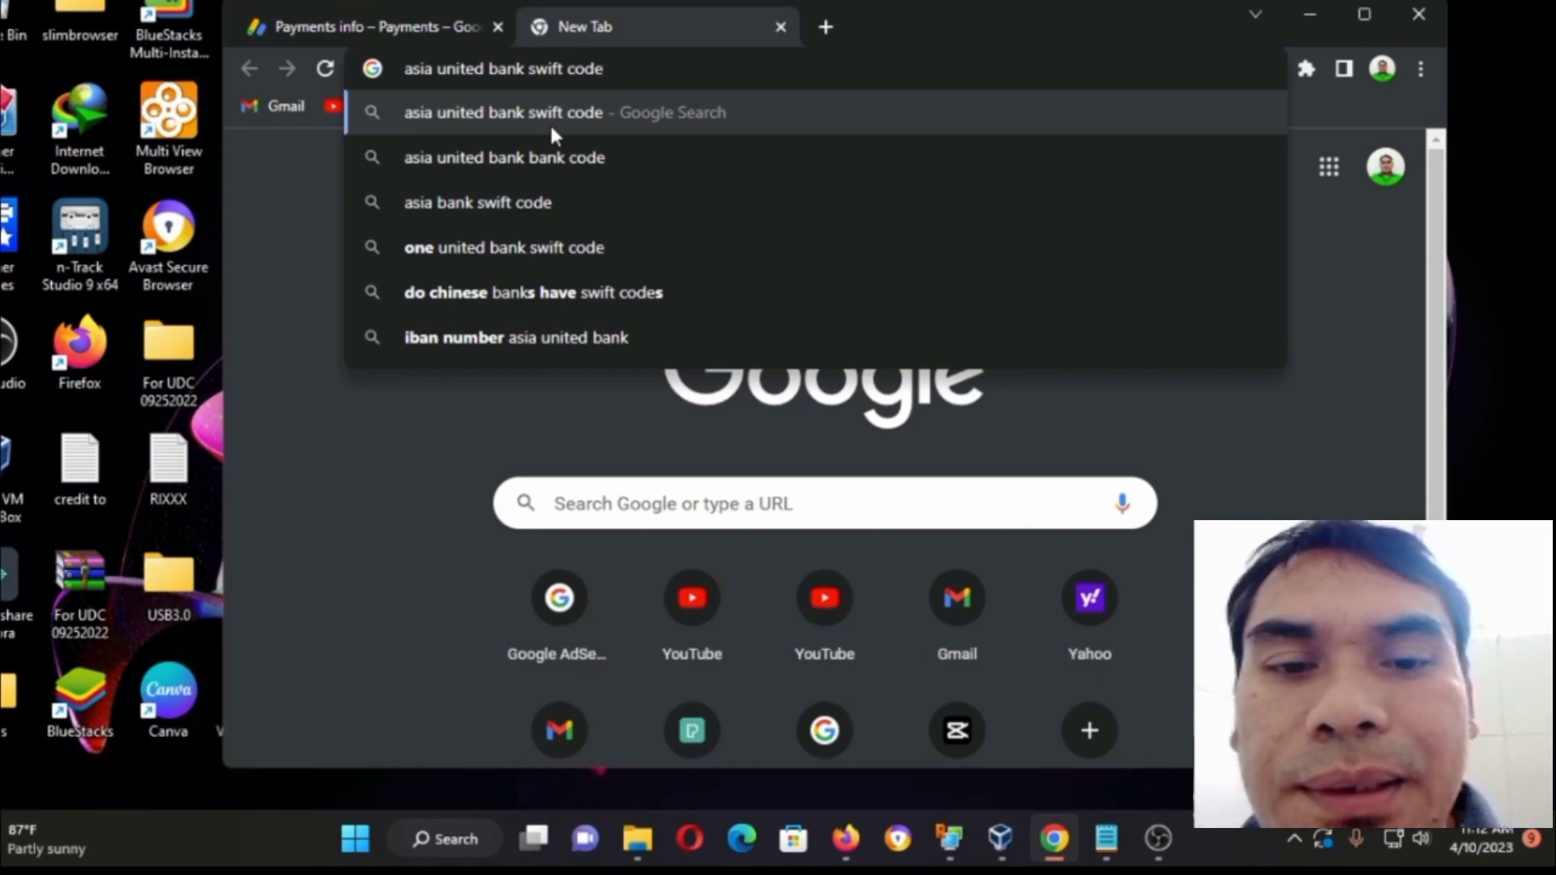
pyautogui.click(571, 156)
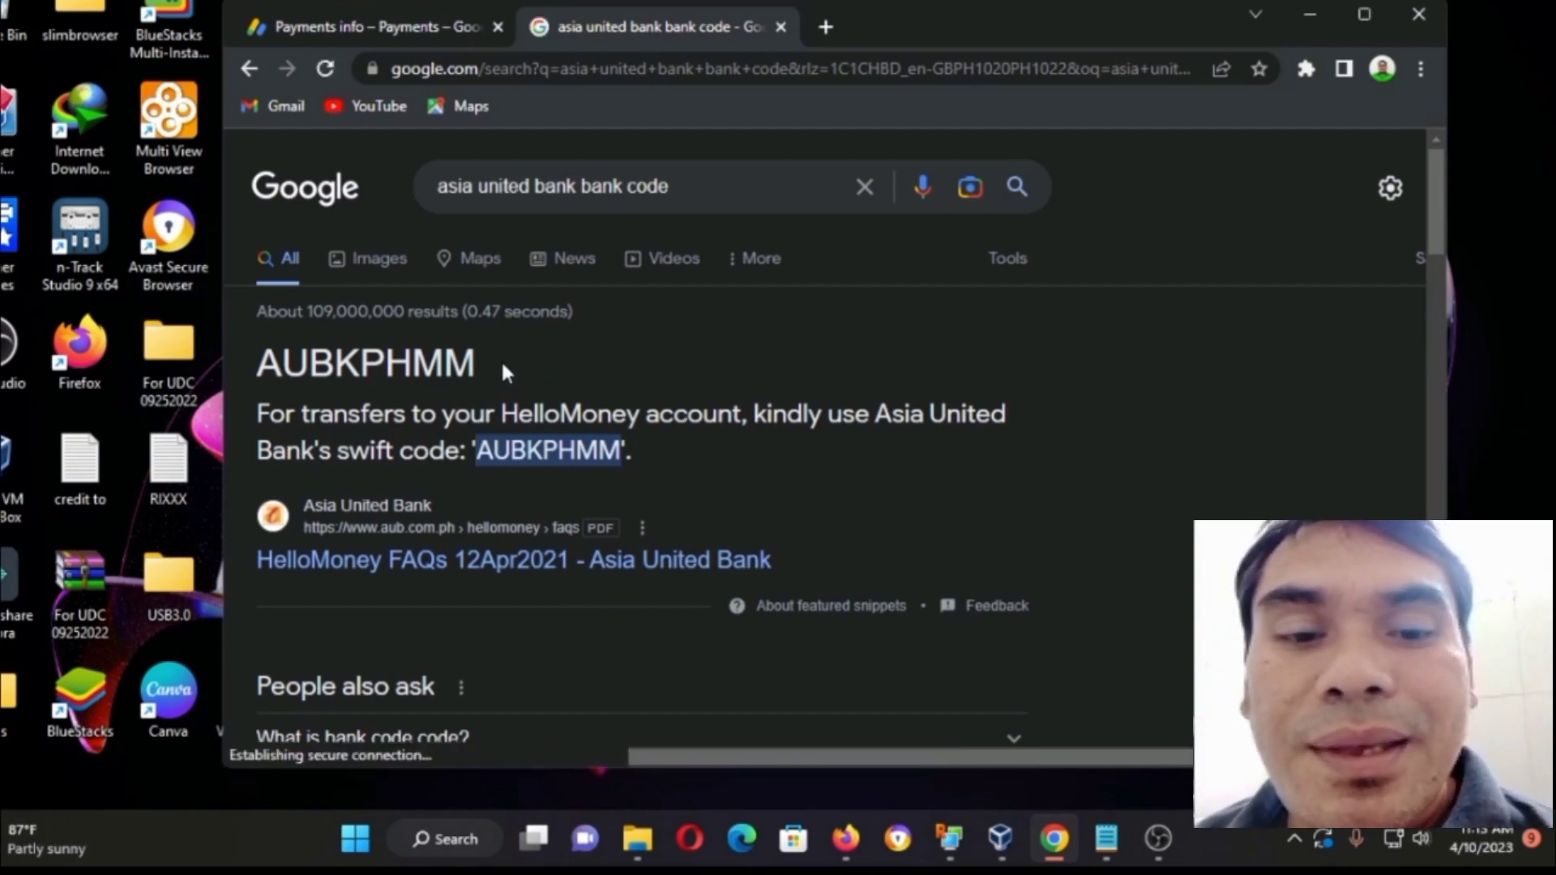
# - Copy the SWIFT code AUBKPHMM from the featured answer in the search results
pyautogui.moveTo(501, 358); pyautogui.dragTo(258, 373)
pyautogui.hotkey('ctrl', 'c')
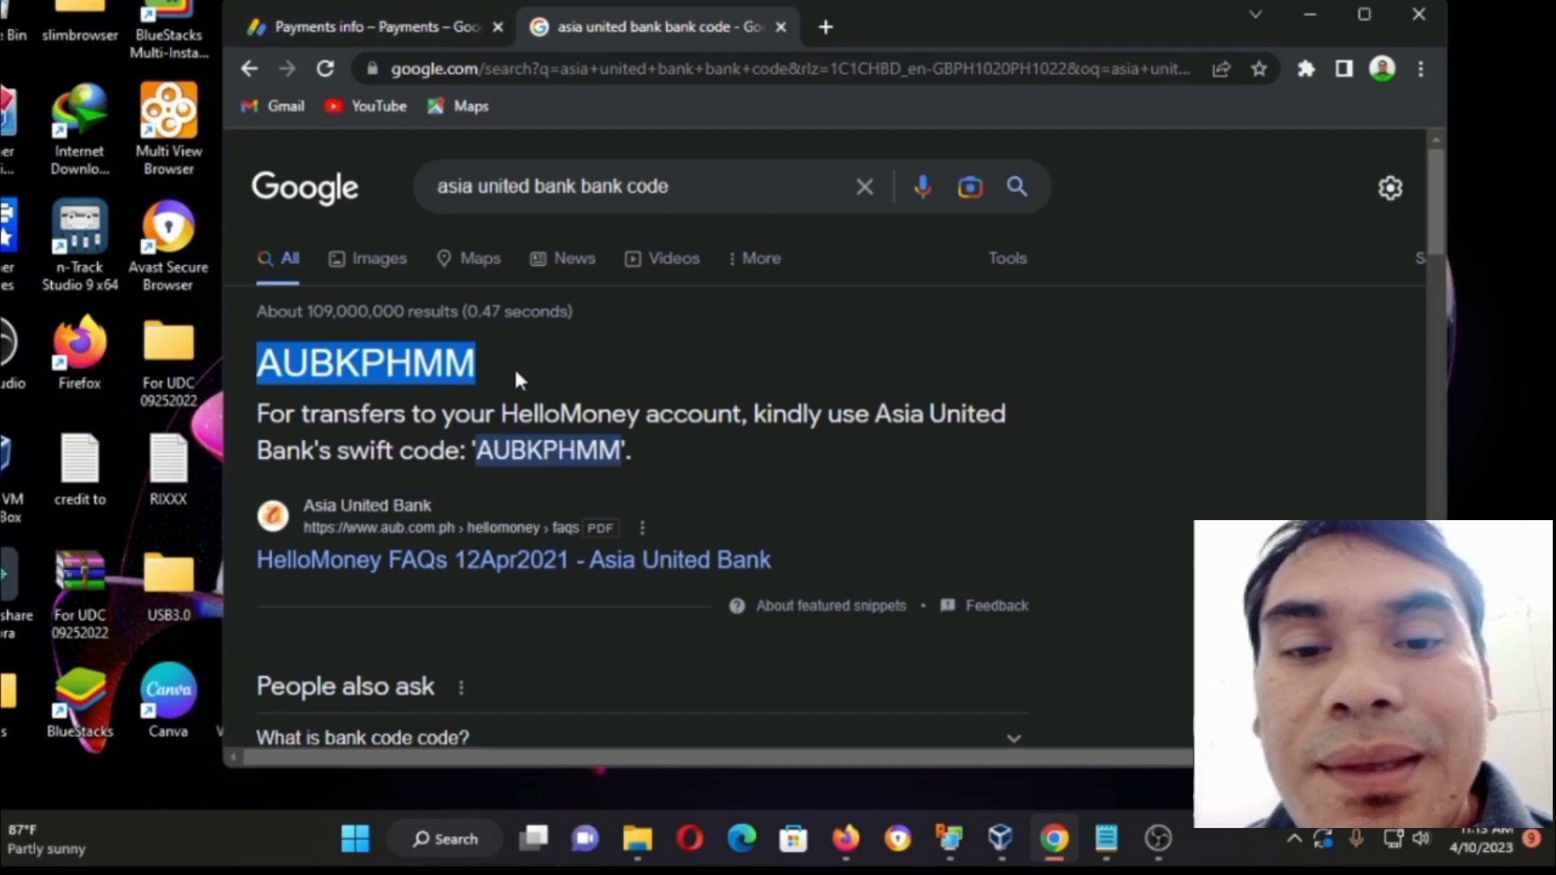
pyautogui.rightClick(433, 361)
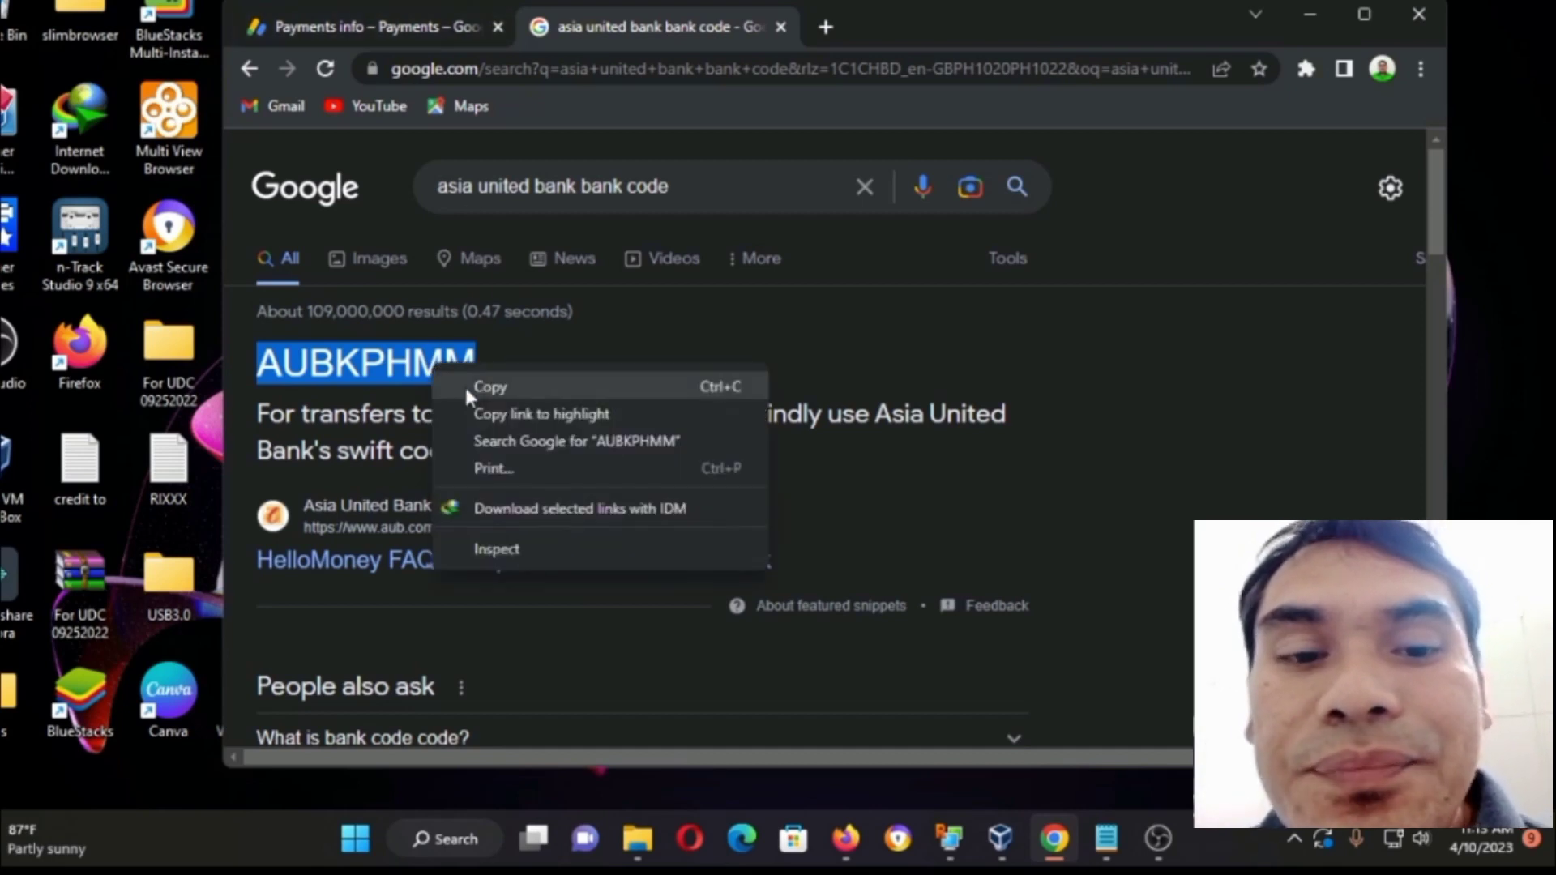
pyautogui.click(506, 387)
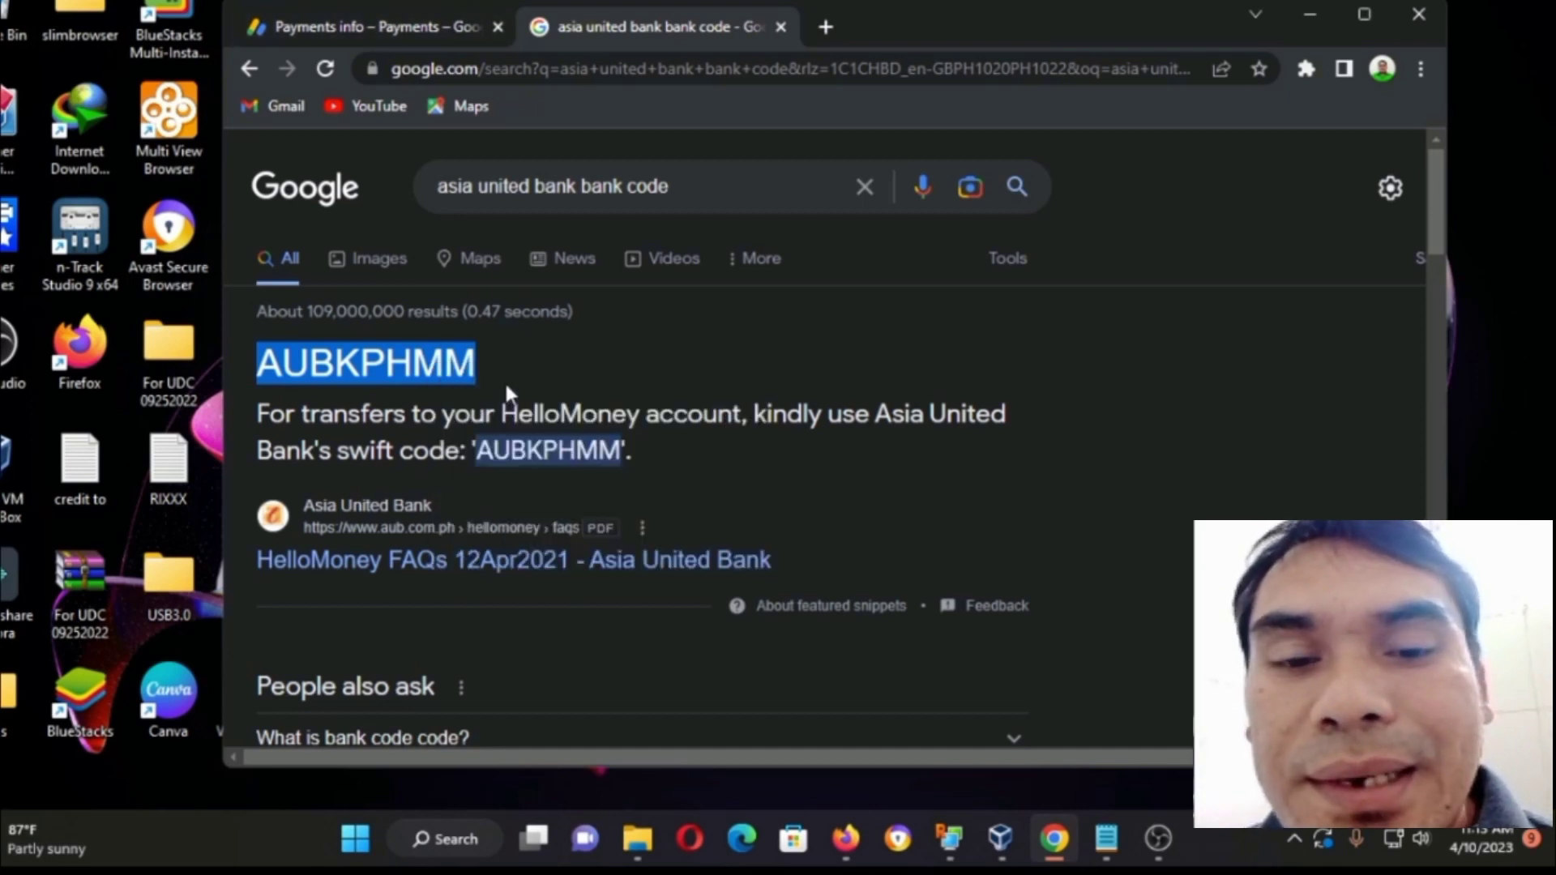
# - Return to the AdSense wire transfer form and paste AUBKPHMM as the SWIFT BIC
pyautogui.click(407, 25)
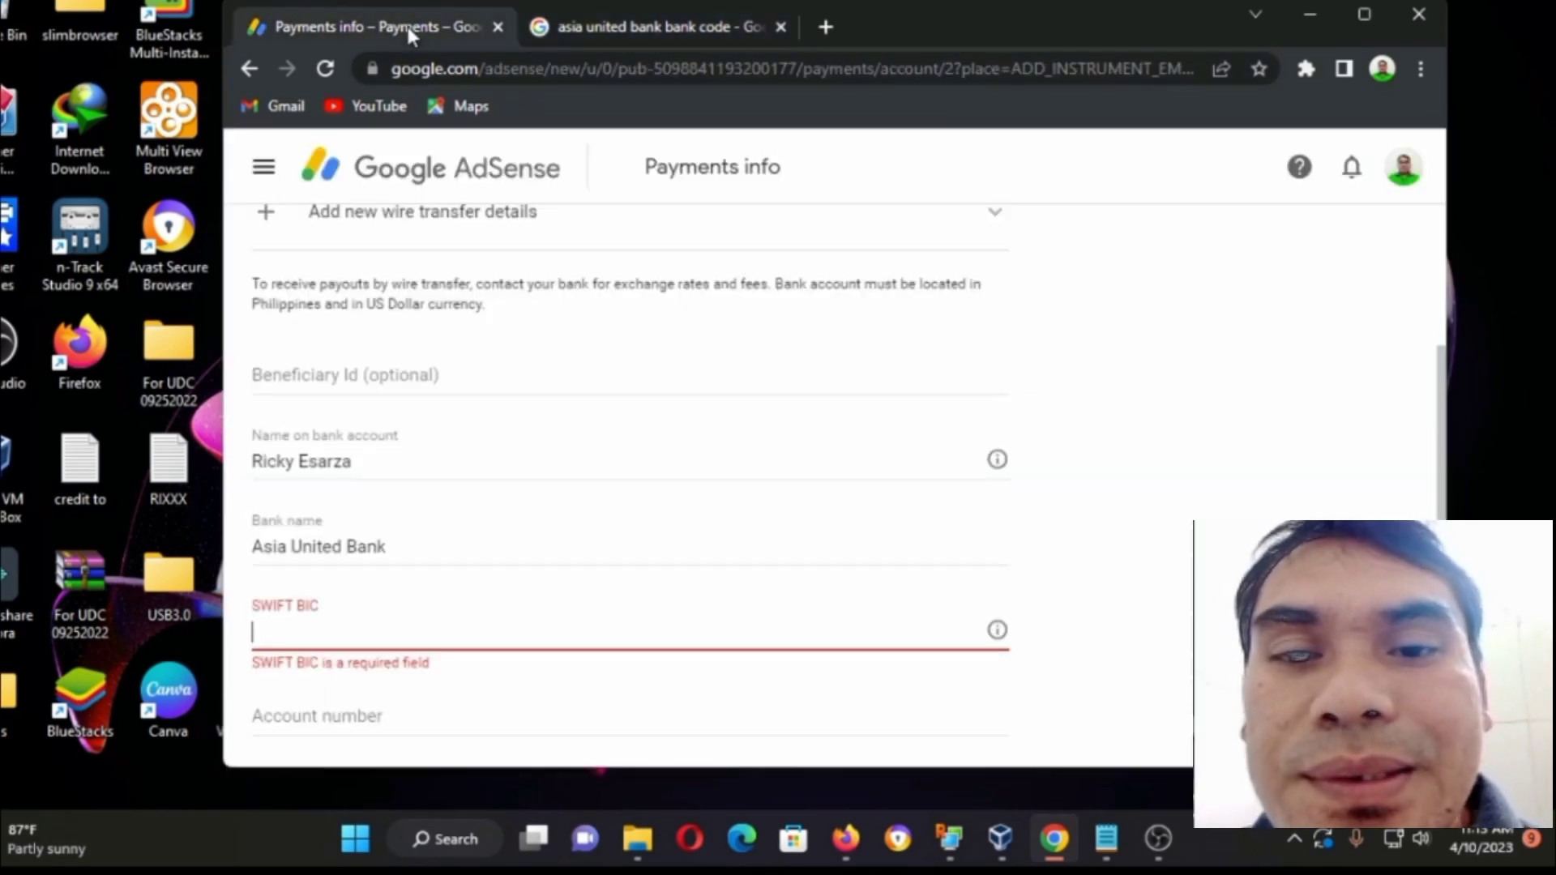
pyautogui.click(306, 617)
pyautogui.rightClick(306, 620)
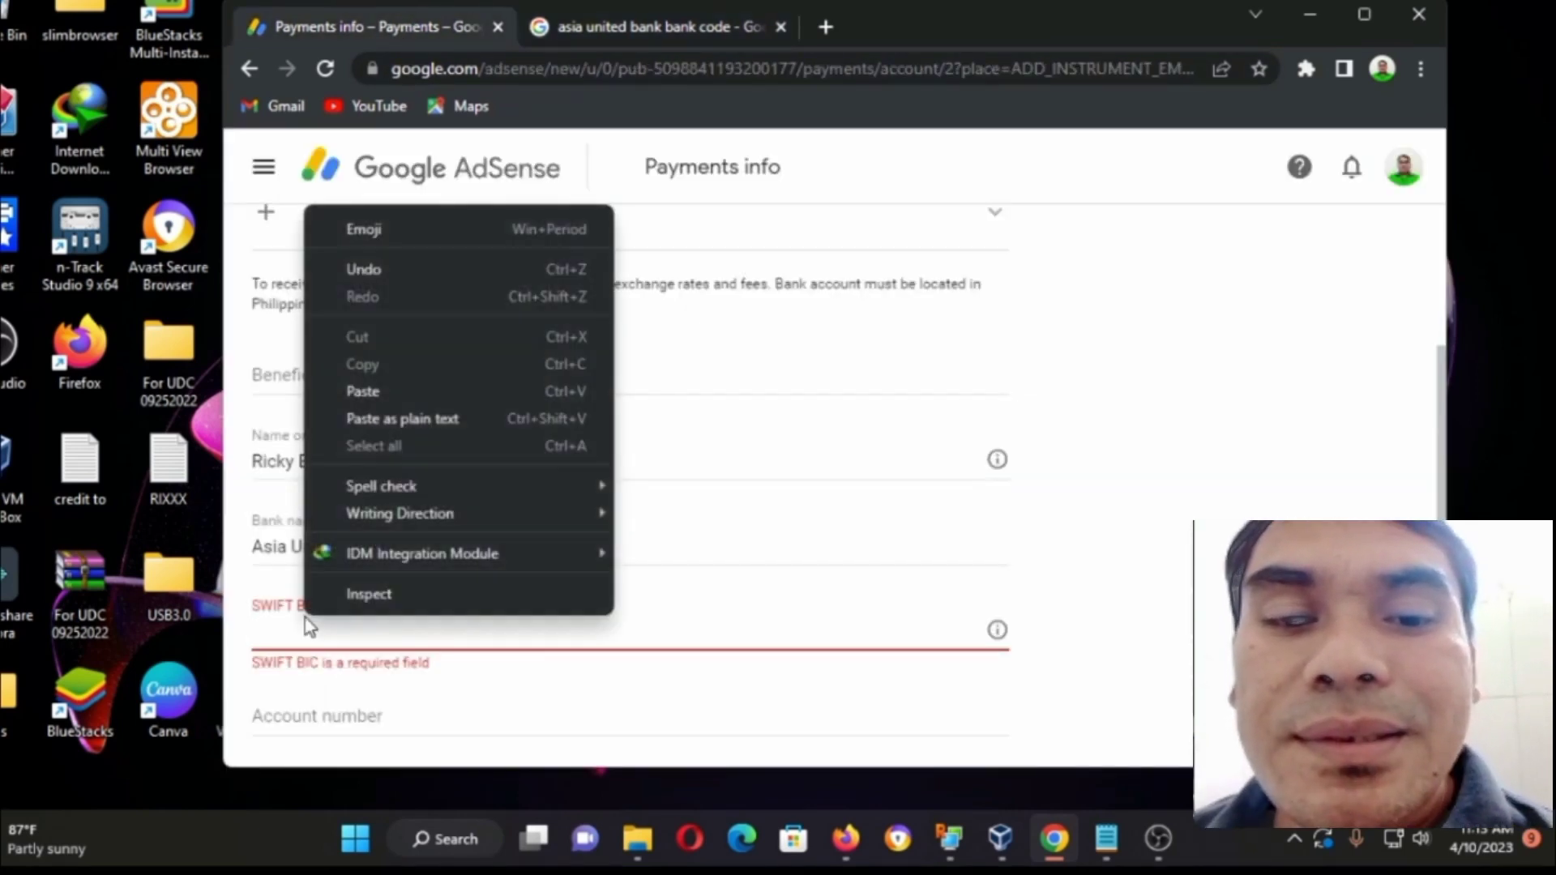
pyautogui.click(392, 395)
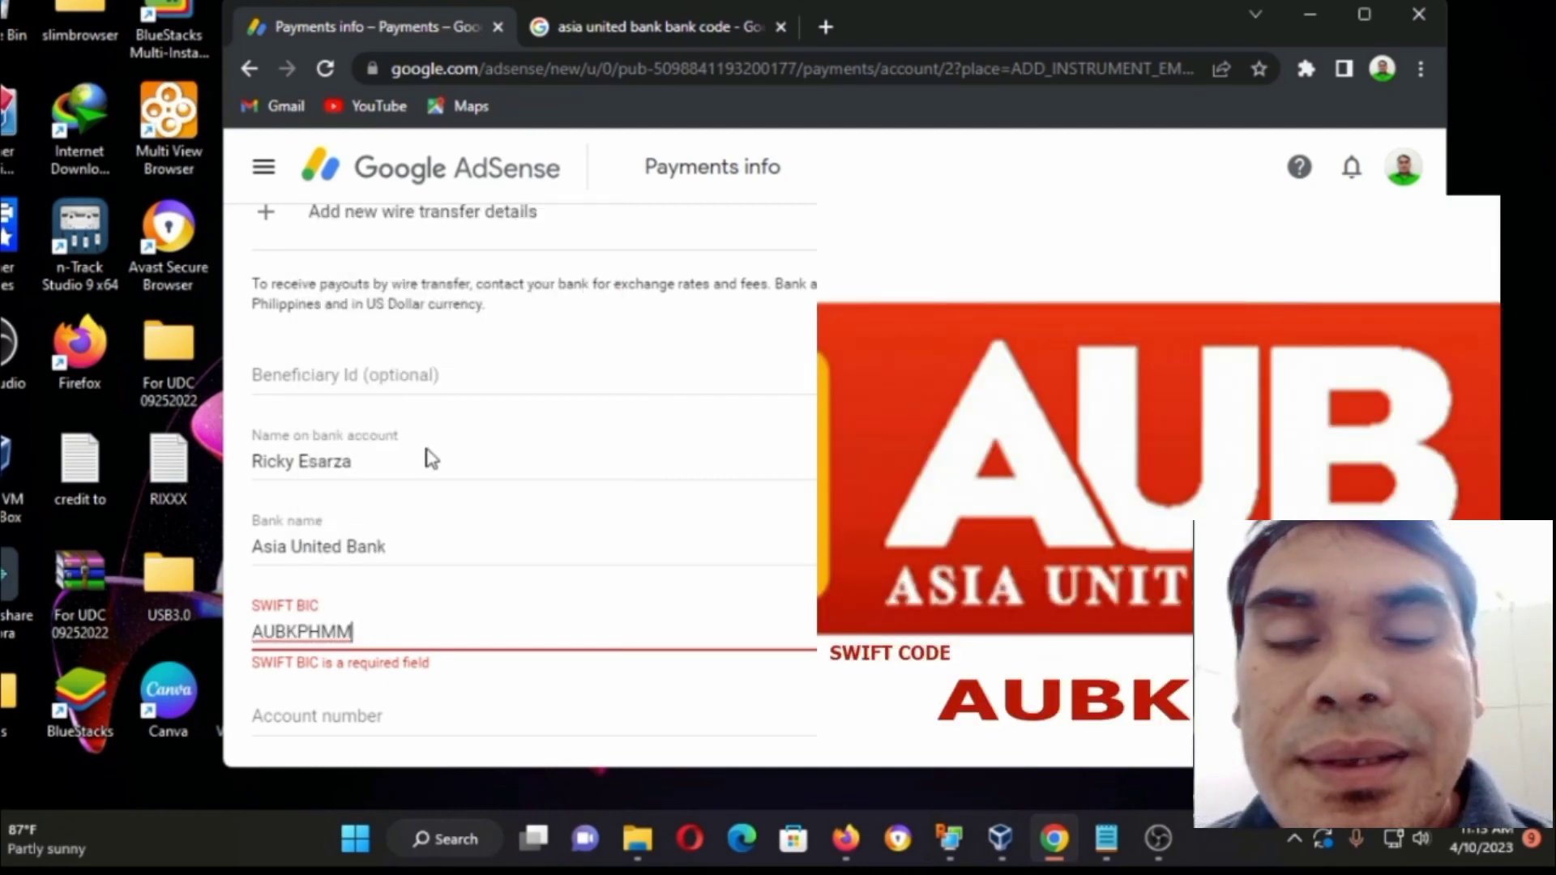